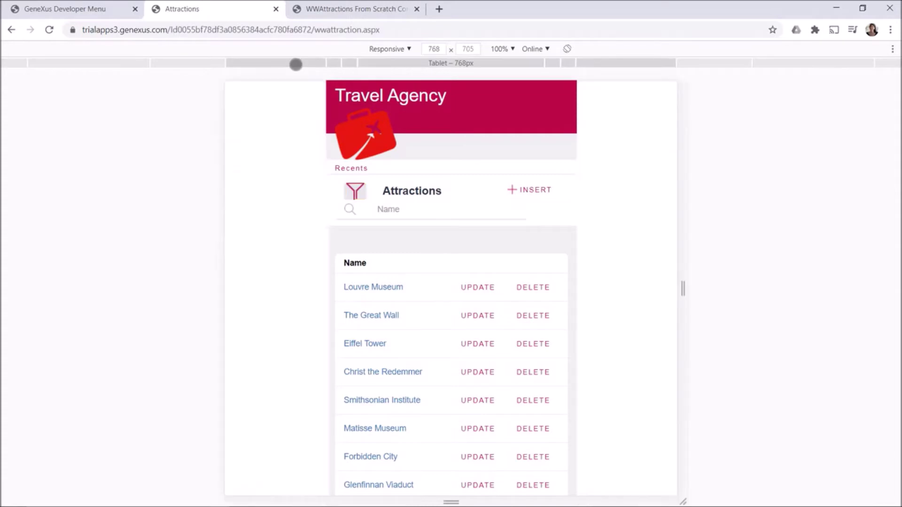
# Preview the Attractions page at tablet width (768 px) and at large phone width (425 px)
pyautogui.click(293, 189)
pyautogui.click(296, 189)
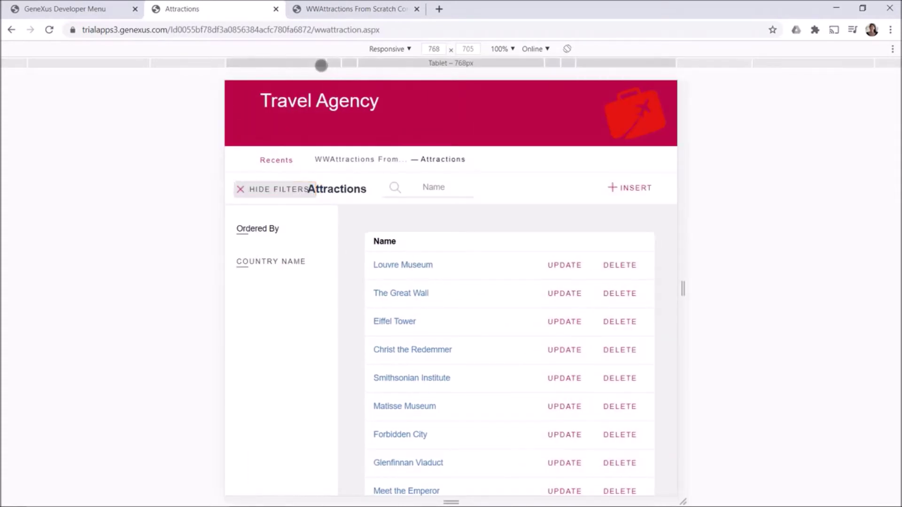
pyautogui.click(332, 65)
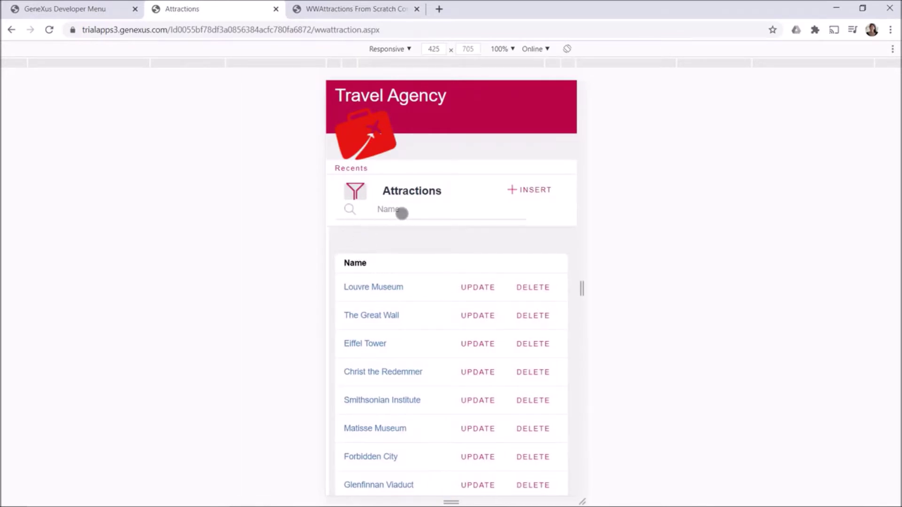
# Filter the attractions list by the name "Ei" in the phone-width preview
pyautogui.click(402, 213)
pyautogui.write('E')
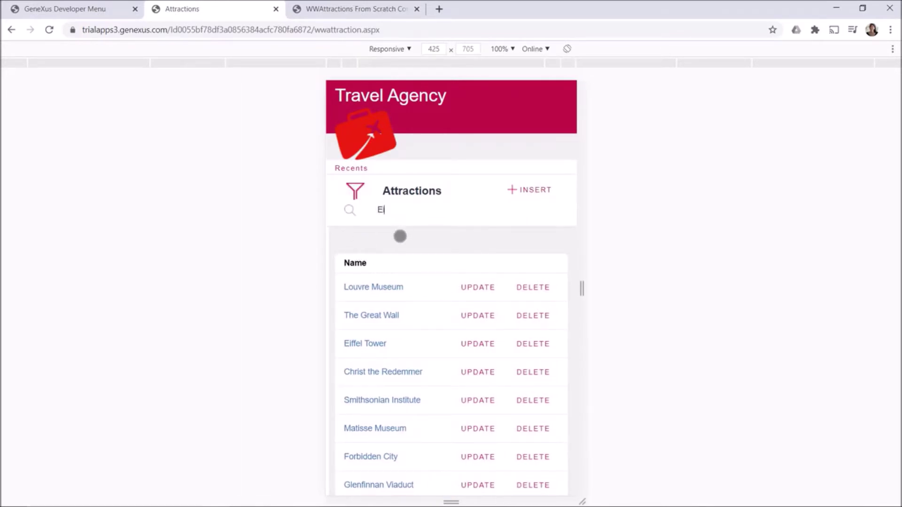
pyautogui.write('i')
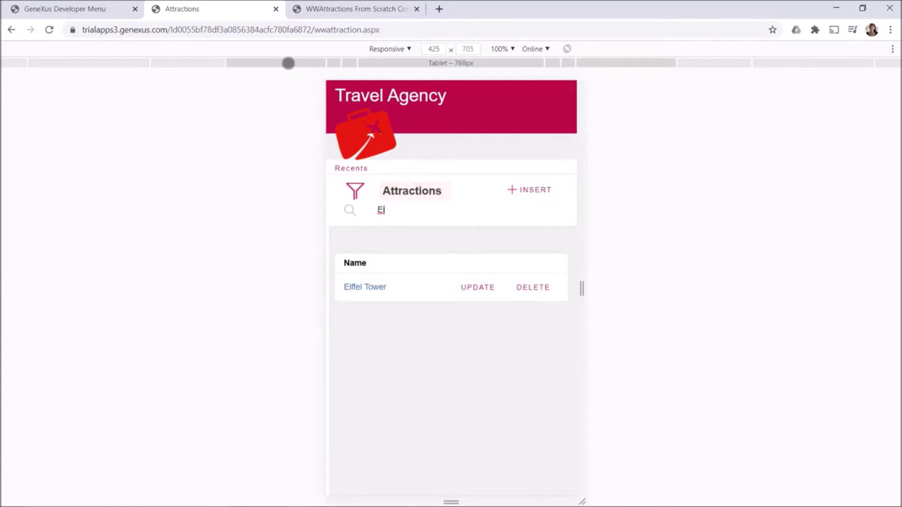
# Compare the filtered attractions list at preview widths of 768, 1024 and 425 px
pyautogui.click(288, 63)
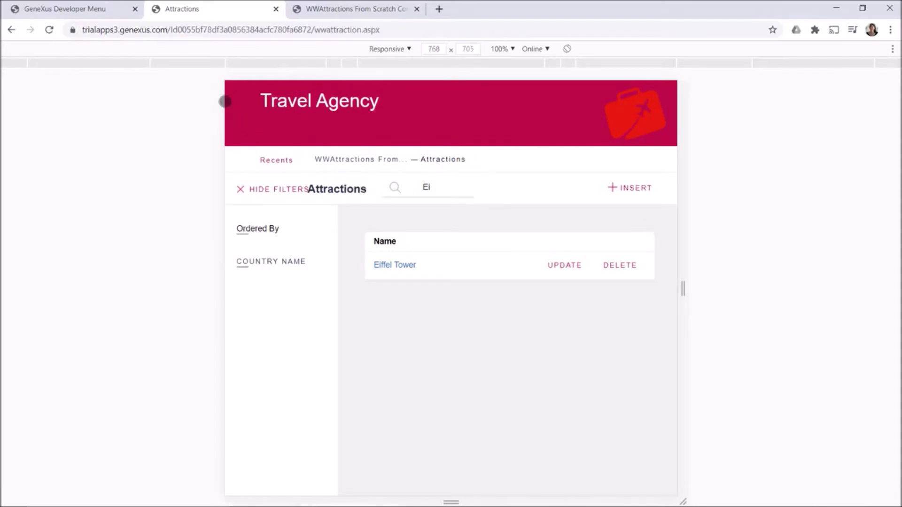
pyautogui.click(189, 63)
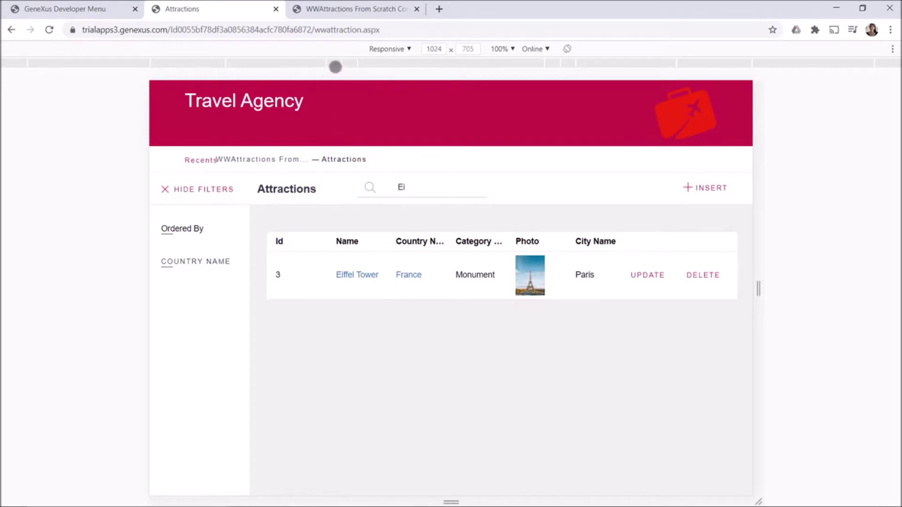
pyautogui.click(334, 64)
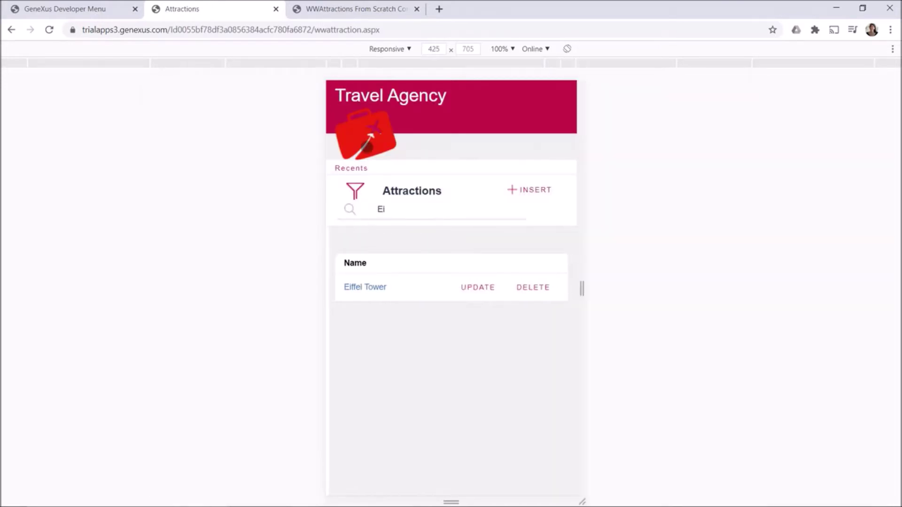
# Expand the Recents trail and compare the page at preview widths of 768, 425 and 823 px
pyautogui.click(360, 169)
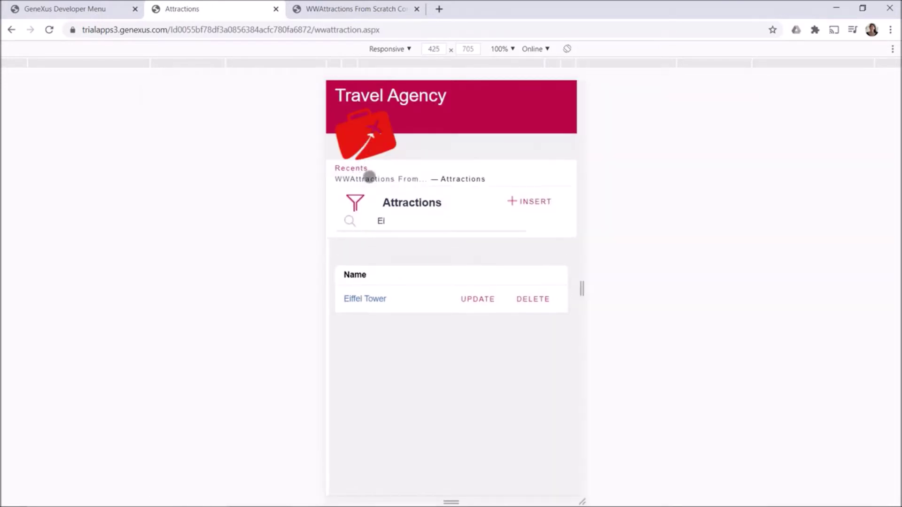
pyautogui.click(278, 61)
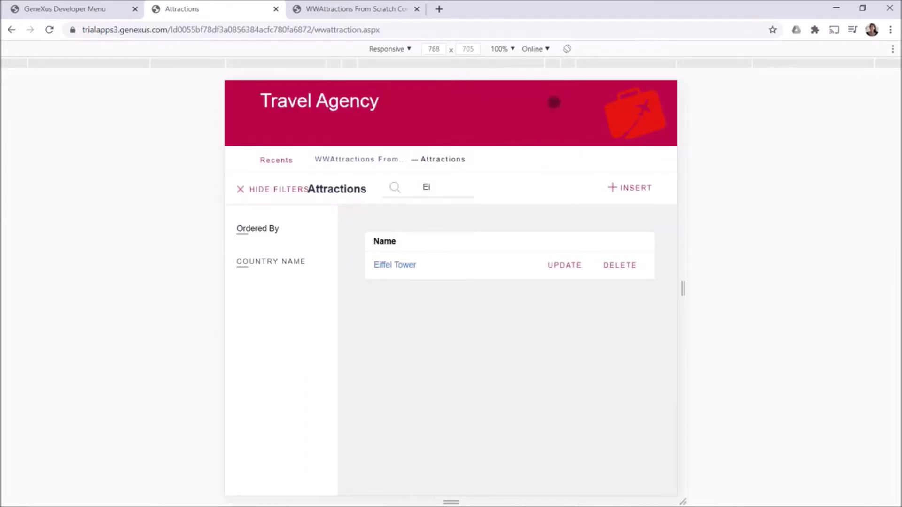
pyautogui.click(332, 63)
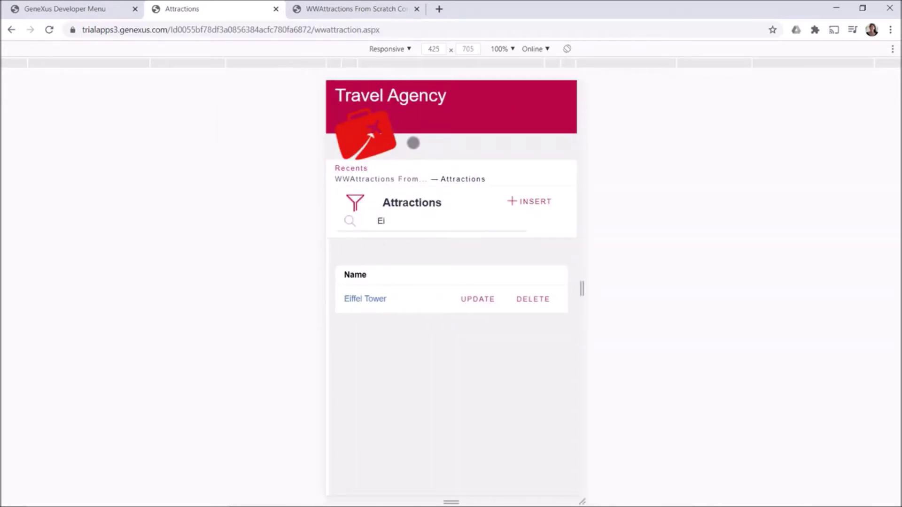
pyautogui.moveTo(581, 289); pyautogui.dragTo(699, 287)
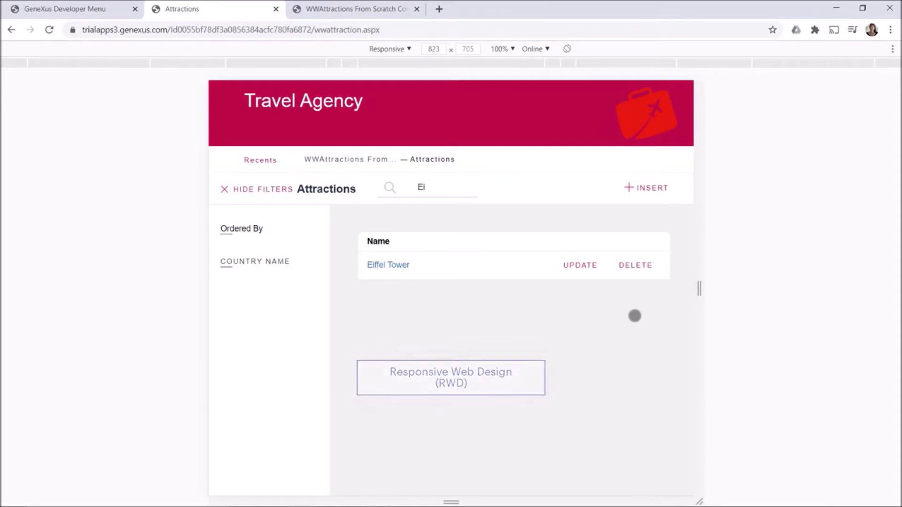
# Preview the Attractions page on an iPad in landscape orientation and on a Galaxy S5
pyautogui.click(397, 50)
pyautogui.click(398, 200)
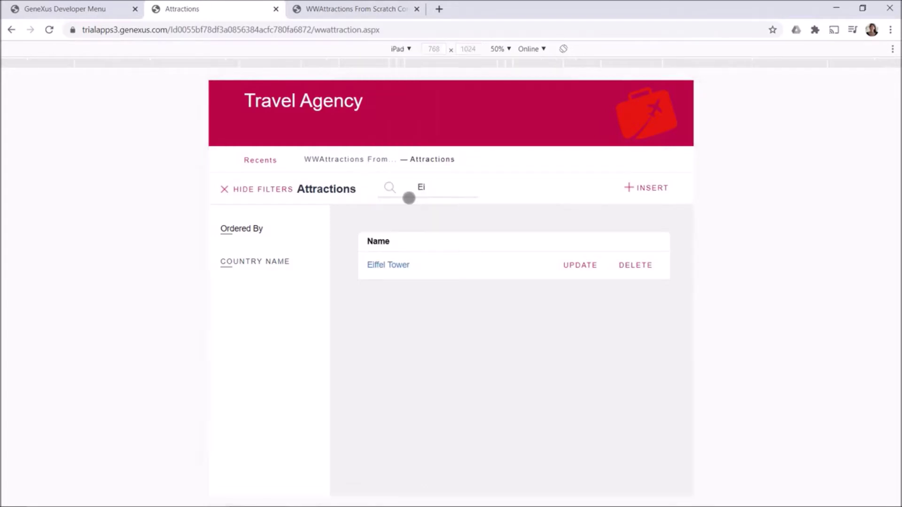
pyautogui.click(563, 48)
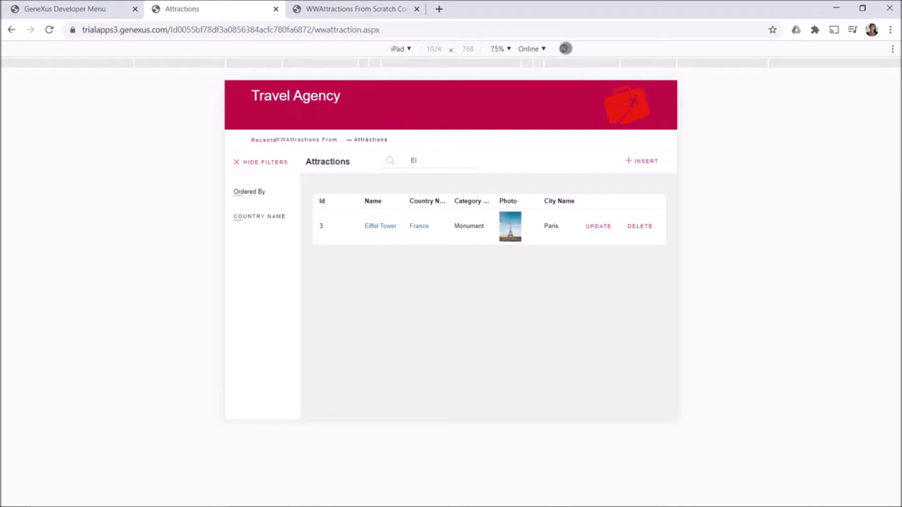
pyautogui.click(404, 48)
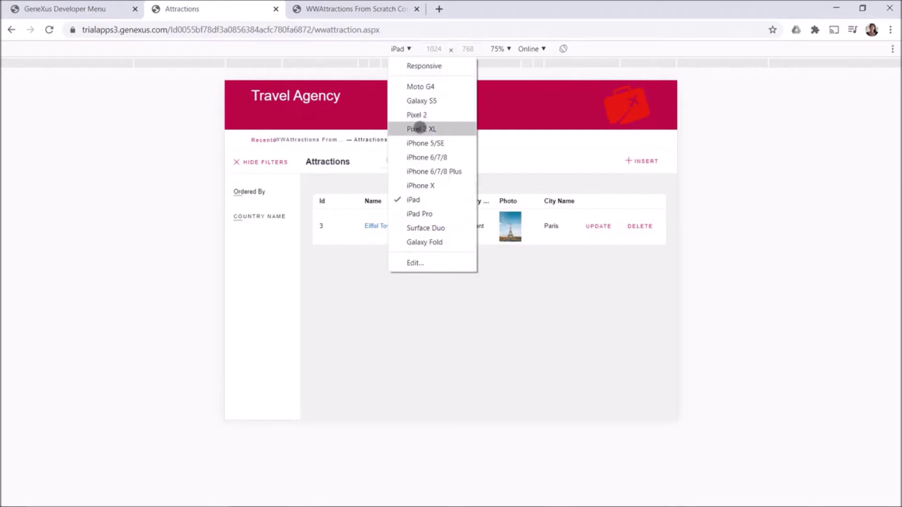
pyautogui.click(421, 101)
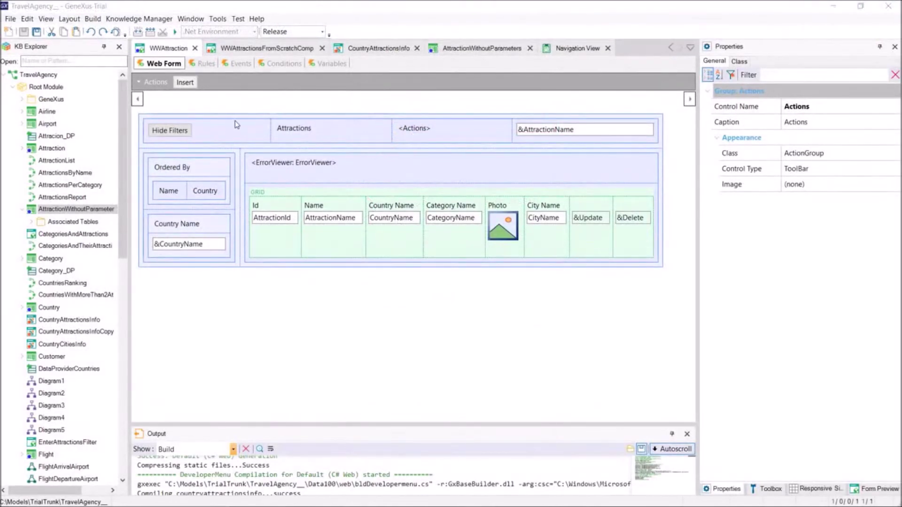
# Select the TableTop table in GeneXus's WWAttraction web form, and show and hide the filters in the phone-width browser preview
pyautogui.click(236, 125)
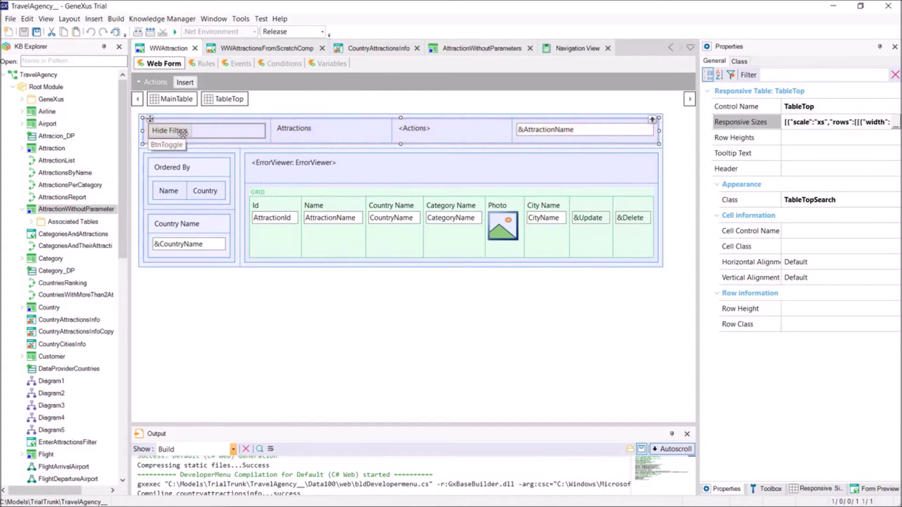
pyautogui.hotkey('alt', 'Tab')
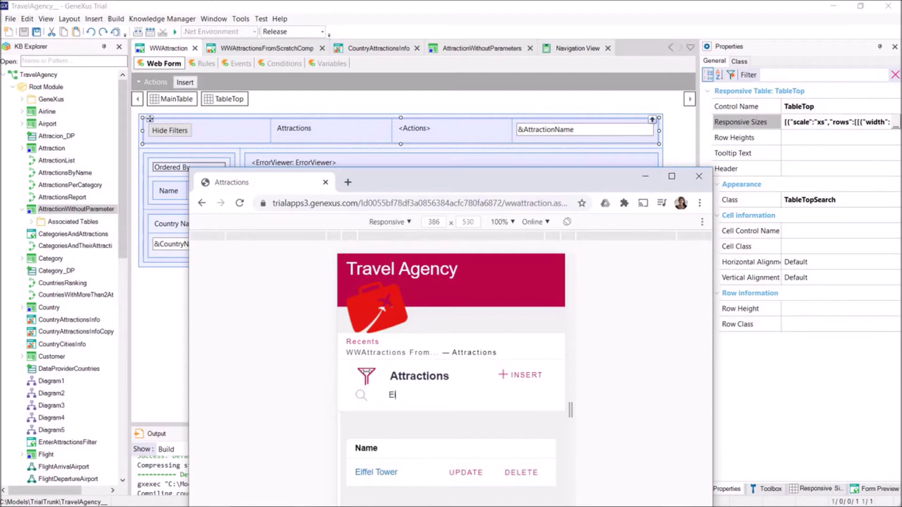
pyautogui.click(366, 374)
pyautogui.click(366, 374)
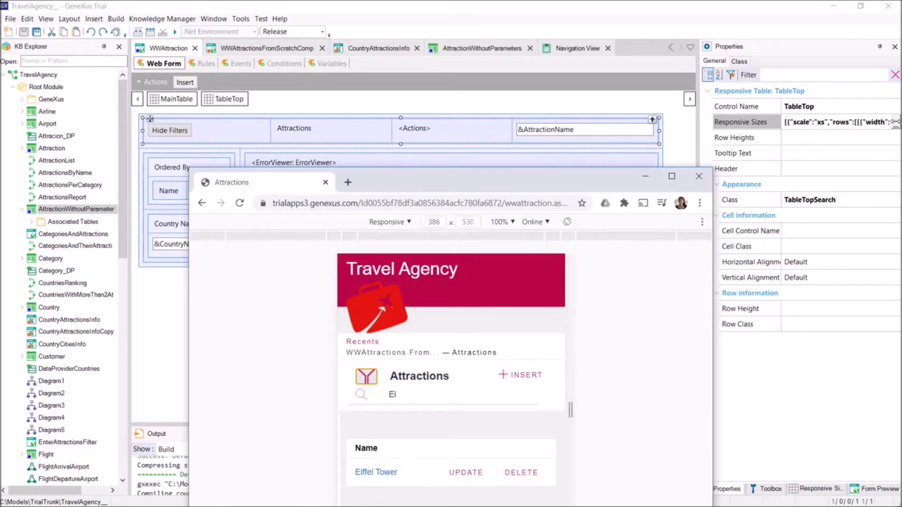
# Open the Responsive Sizes of TableTop and review the available screen sizes, keeping Extra small (Phone < 768 px)
pyautogui.click(895, 121)
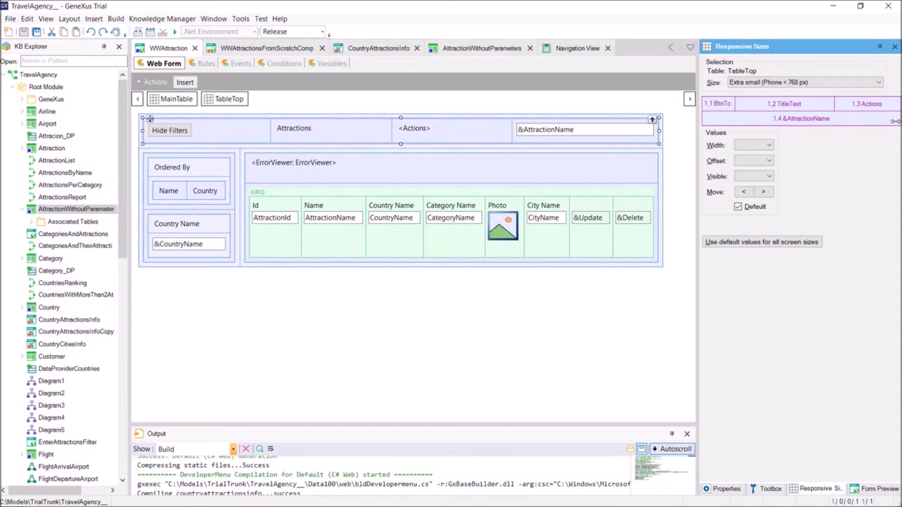
pyautogui.click(822, 83)
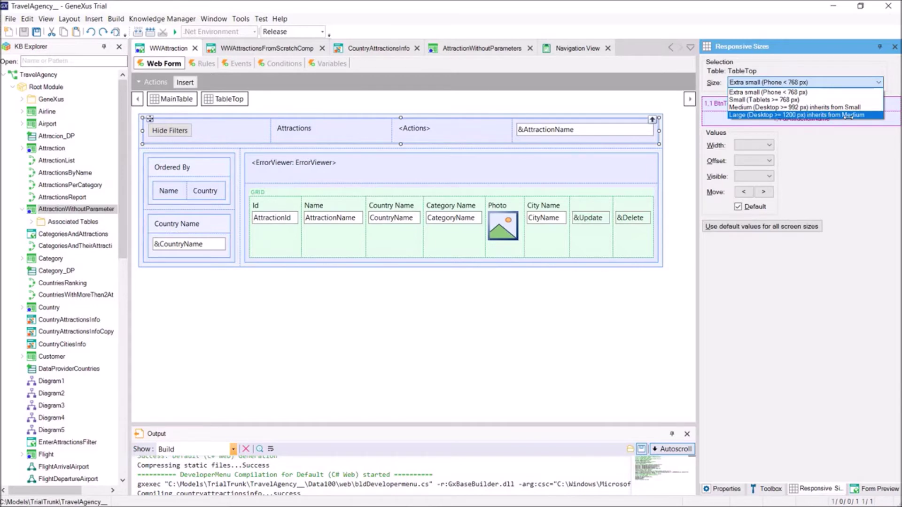
pyautogui.click(851, 140)
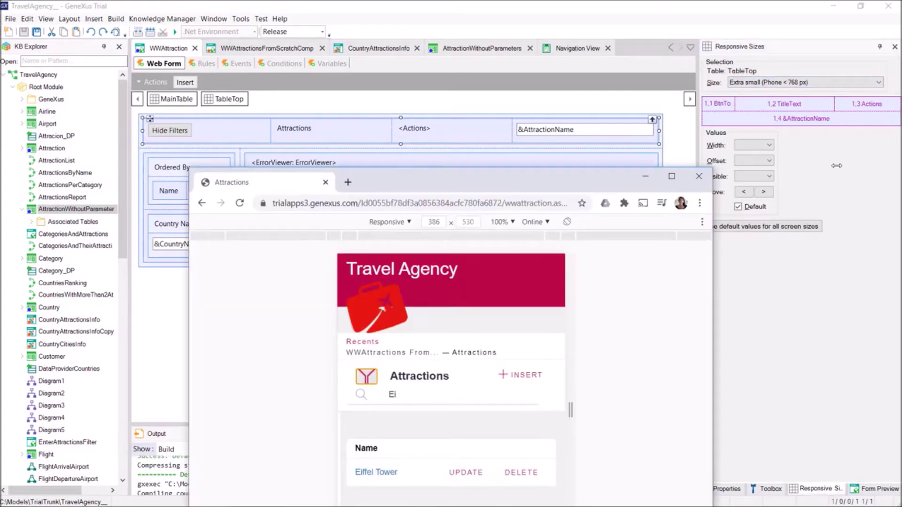
# Examine the Extra small responsive values of BtnToggle, TitleText, Actions and &AttractionName in TableTop, and widen the browser preview for comparison
pyautogui.click(717, 104)
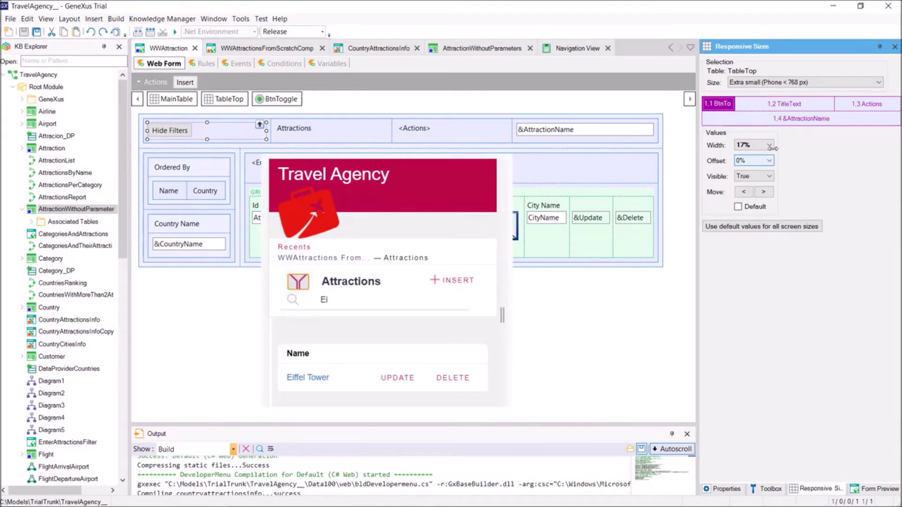
pyautogui.click(793, 104)
pyautogui.click(793, 104)
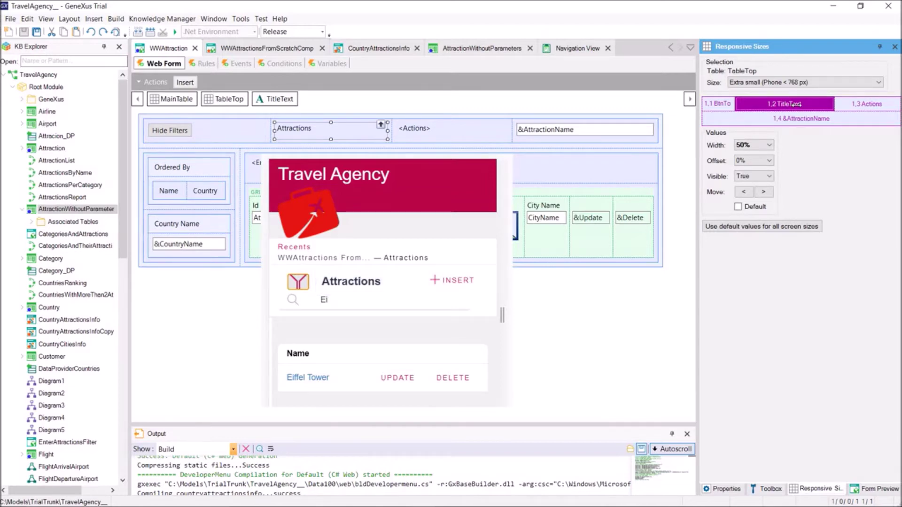
pyautogui.click(876, 104)
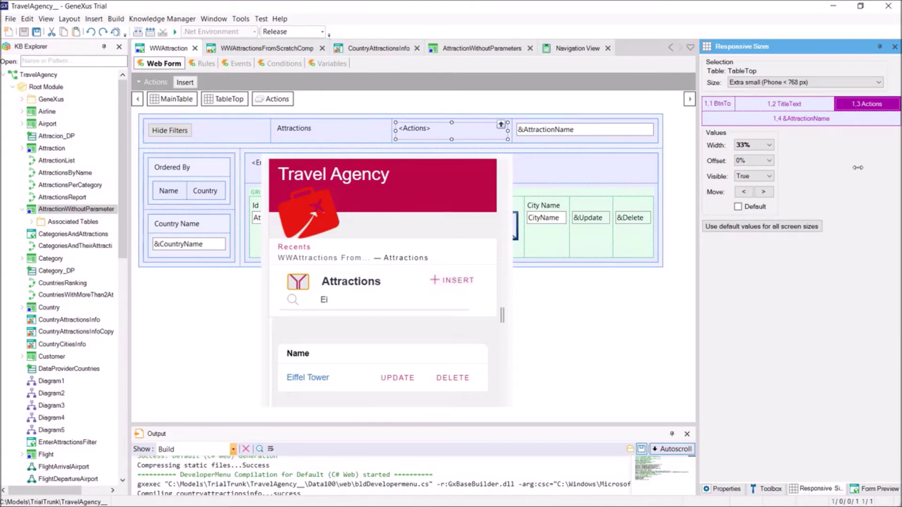
pyautogui.click(826, 120)
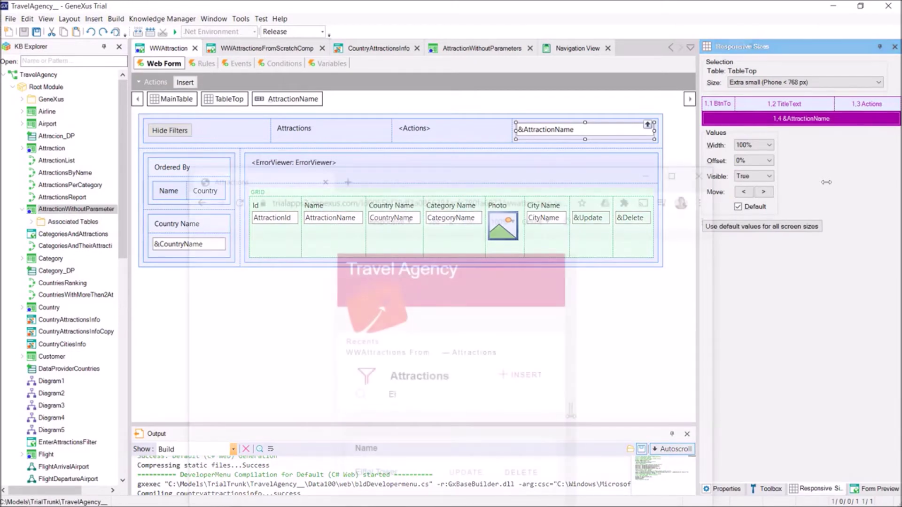
pyautogui.moveTo(631, 411); pyautogui.dragTo(695, 408)
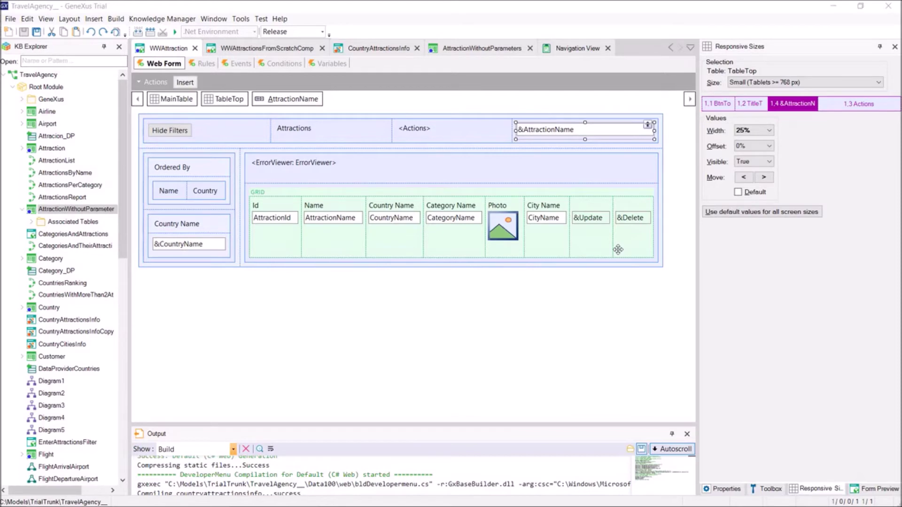
# Examine the Column Class property of the grid's attraction name, country, category, photo, city and &Update columns
pyautogui.moveTo(321, 212); pyautogui.dragTo(344, 220)
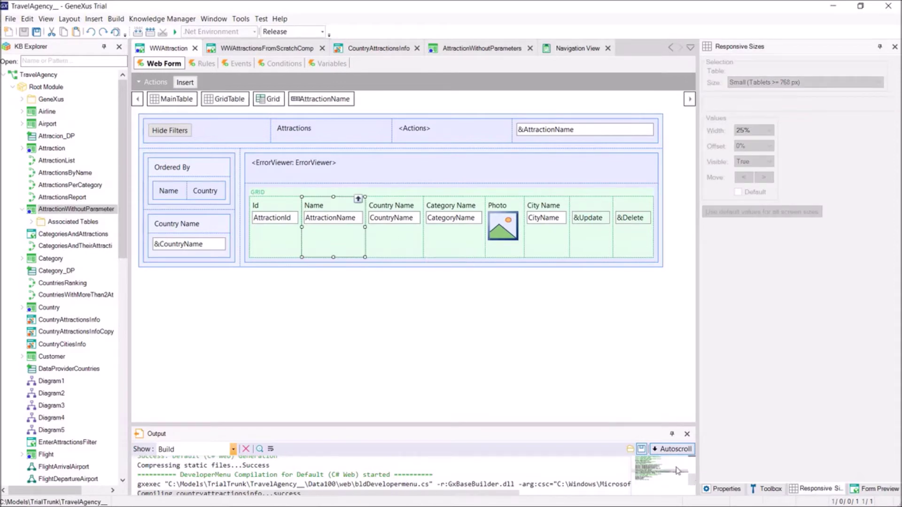
pyautogui.click(723, 488)
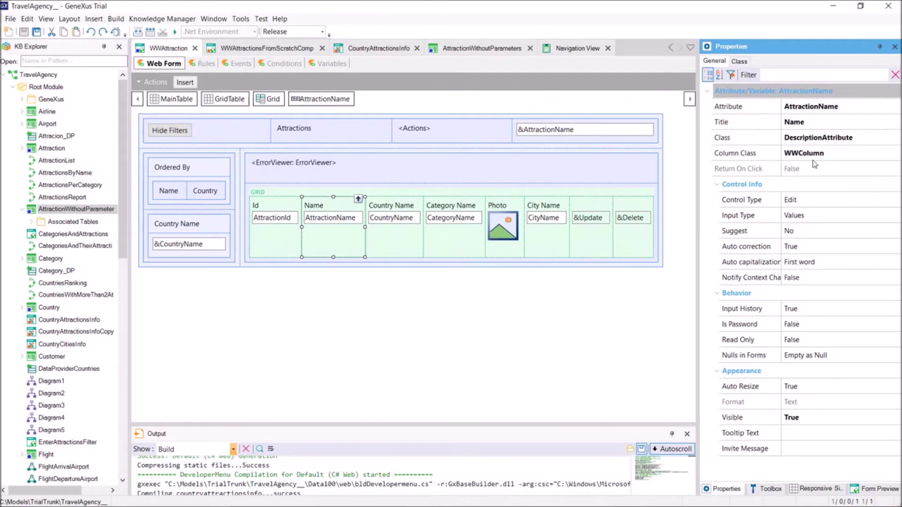
pyautogui.moveTo(385, 212); pyautogui.dragTo(822, 172)
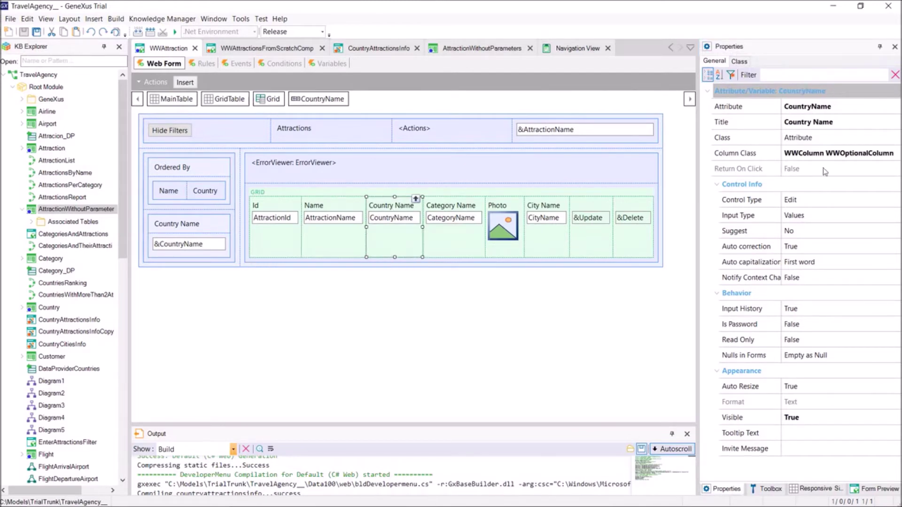
pyautogui.click(464, 228)
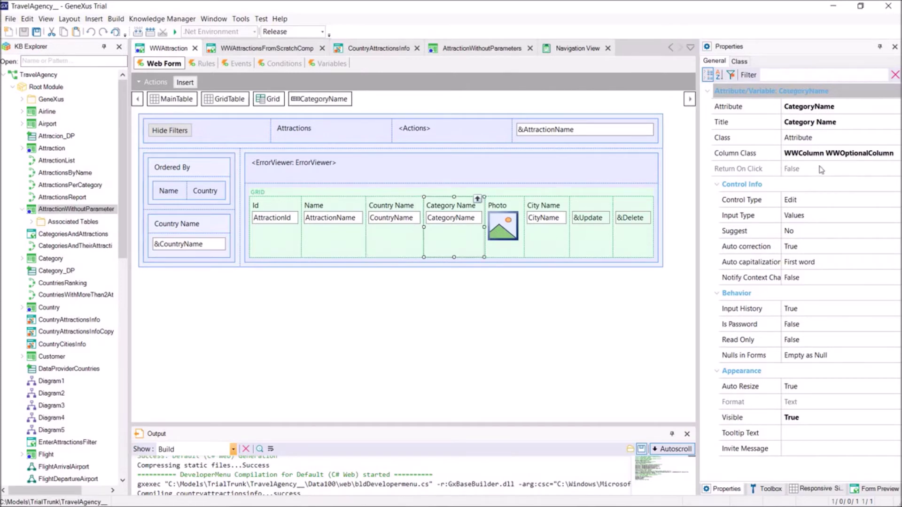
pyautogui.click(511, 227)
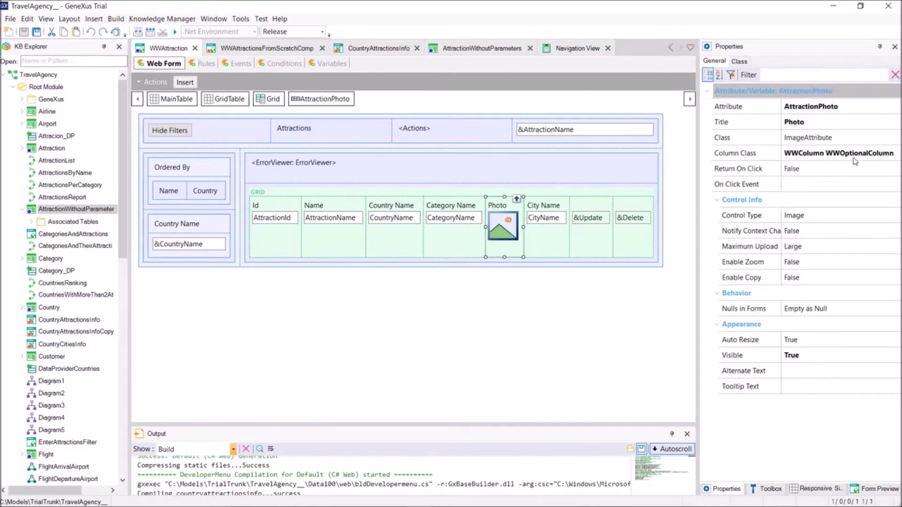
pyautogui.click(541, 230)
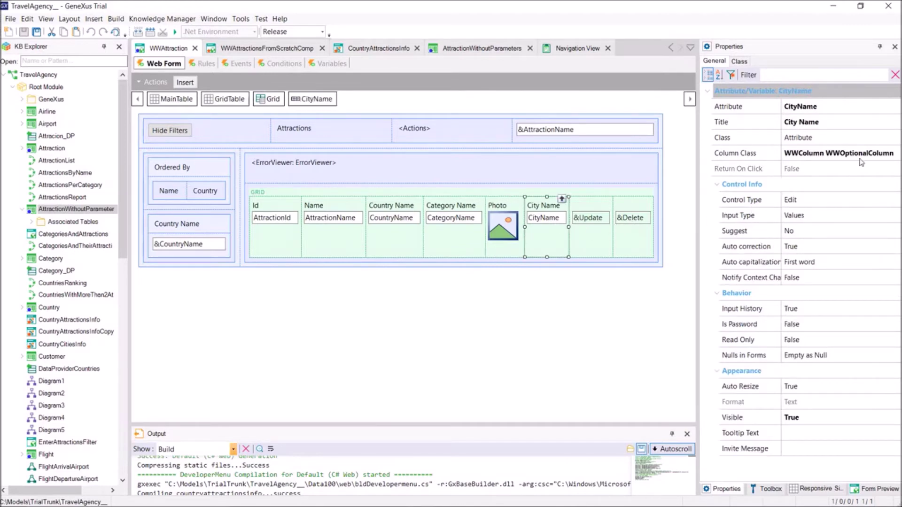
pyautogui.click(594, 233)
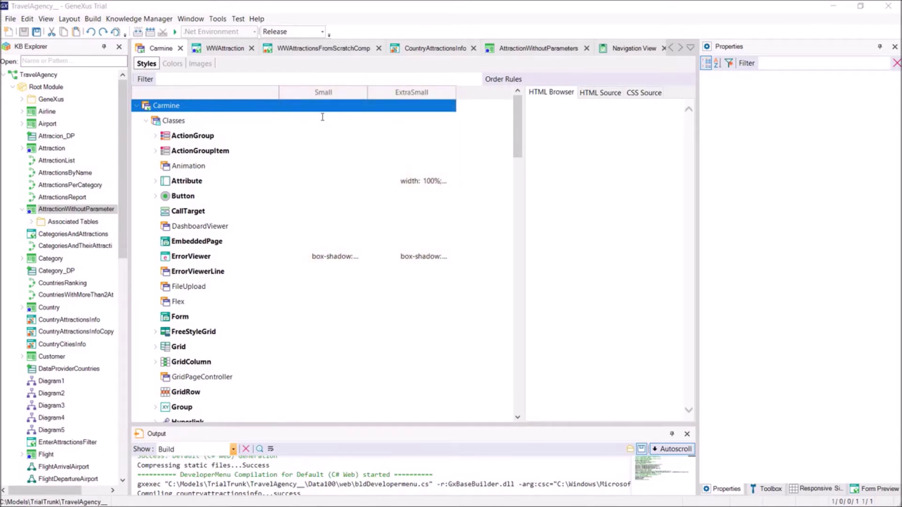
# Filter the Carmine theme's classes by "WWOp" and inspect the width conditions of the Small rule
pyautogui.click(255, 79)
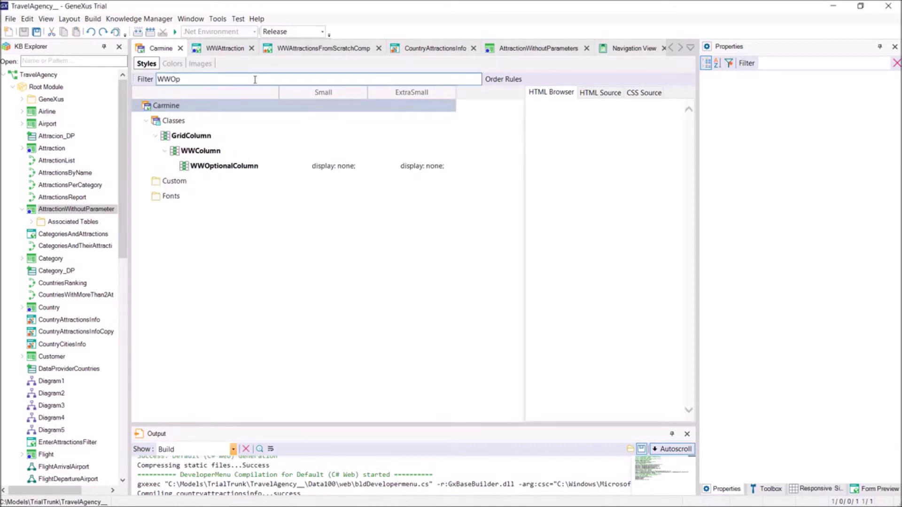
pyautogui.click(328, 94)
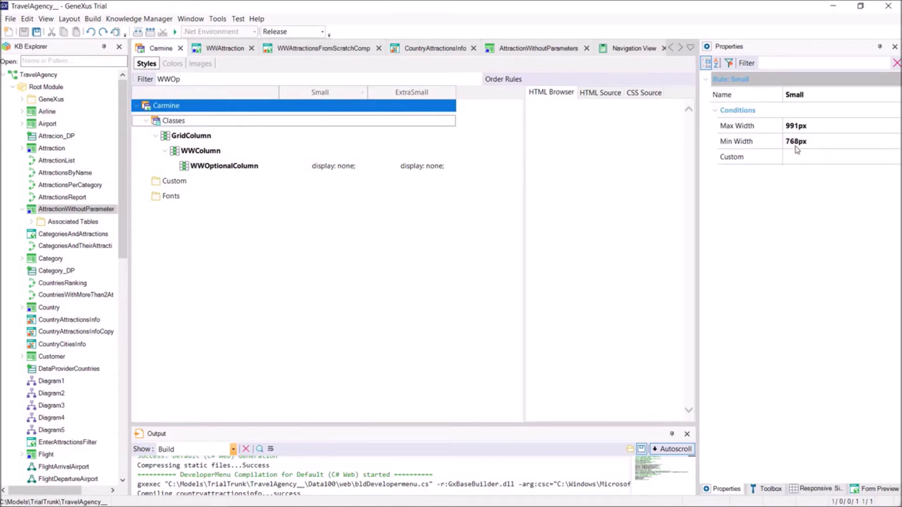
# Inspect the ExtraSmall rule's width conditions and the Display property of WWOptionalColumn in its base, Small and ExtraSmall styles
pyautogui.click(397, 94)
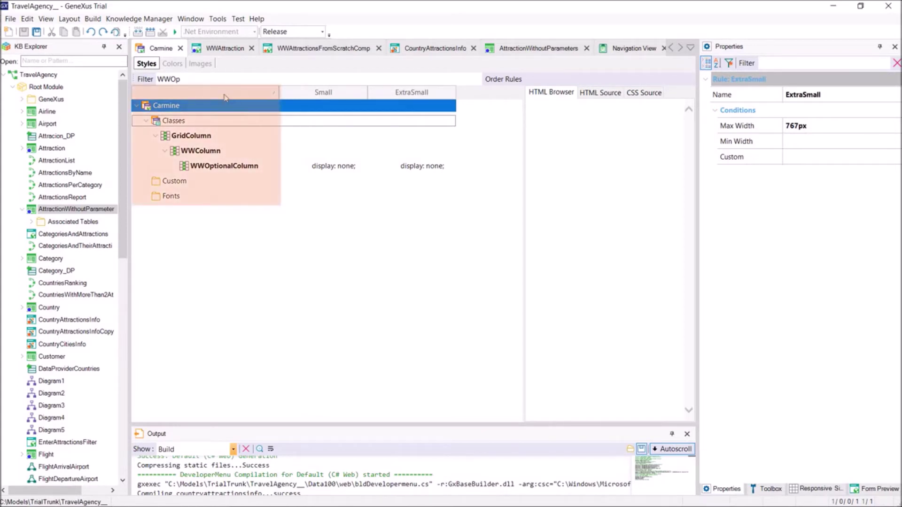
pyautogui.click(220, 165)
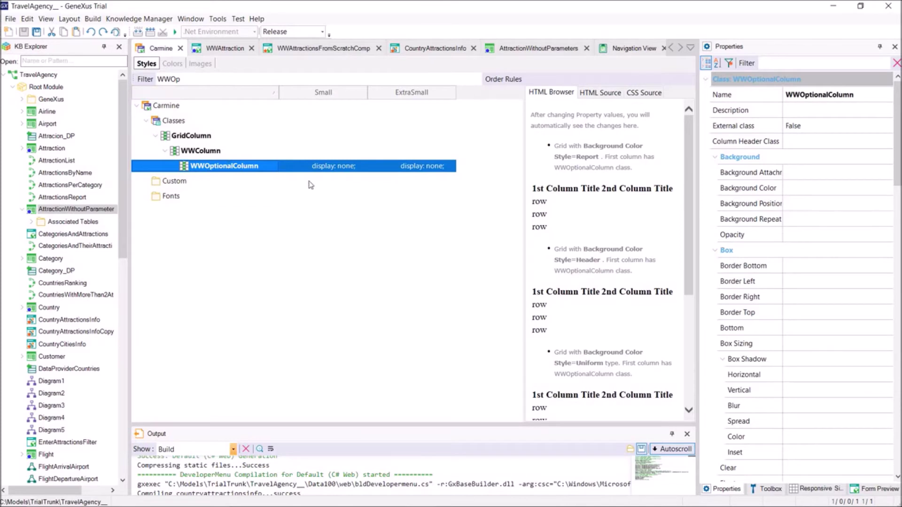
pyautogui.click(897, 153)
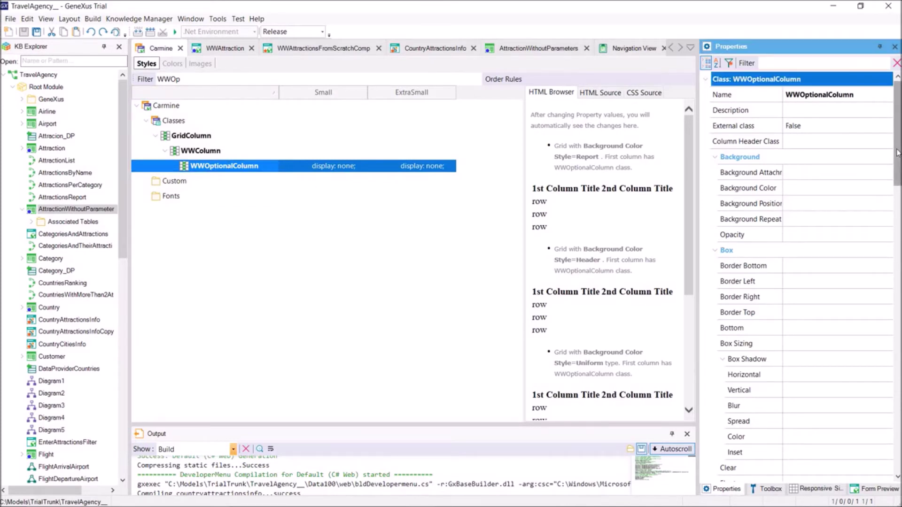
pyautogui.moveTo(897, 153); pyautogui.dragTo(897, 287)
pyautogui.click(810, 266)
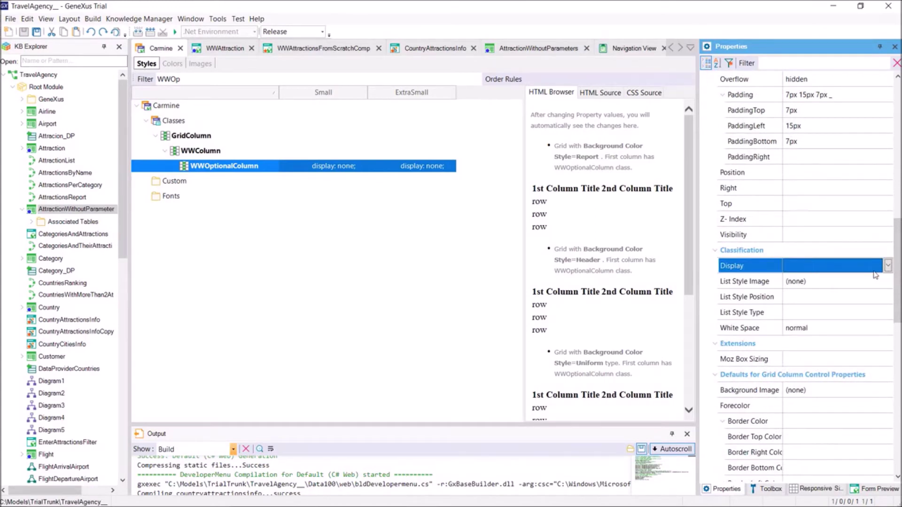
pyautogui.click(338, 169)
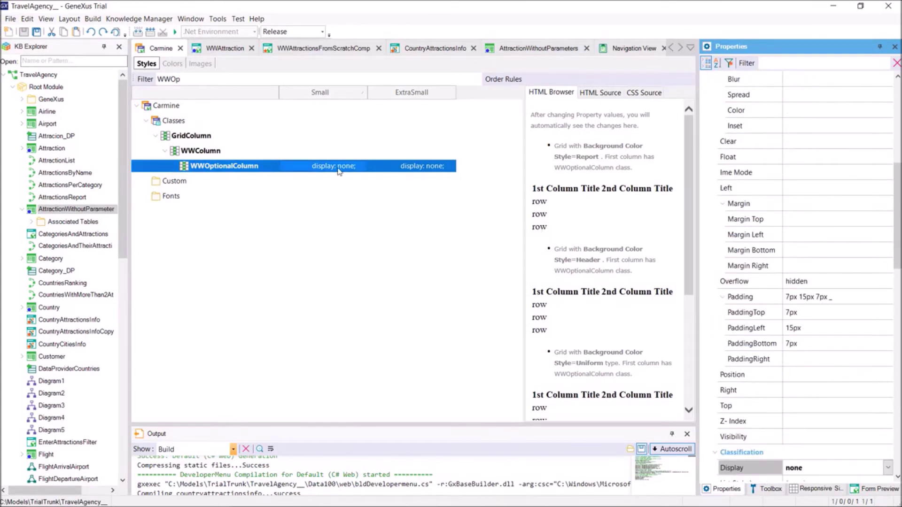
pyautogui.moveTo(897, 197); pyautogui.dragTo(897, 233)
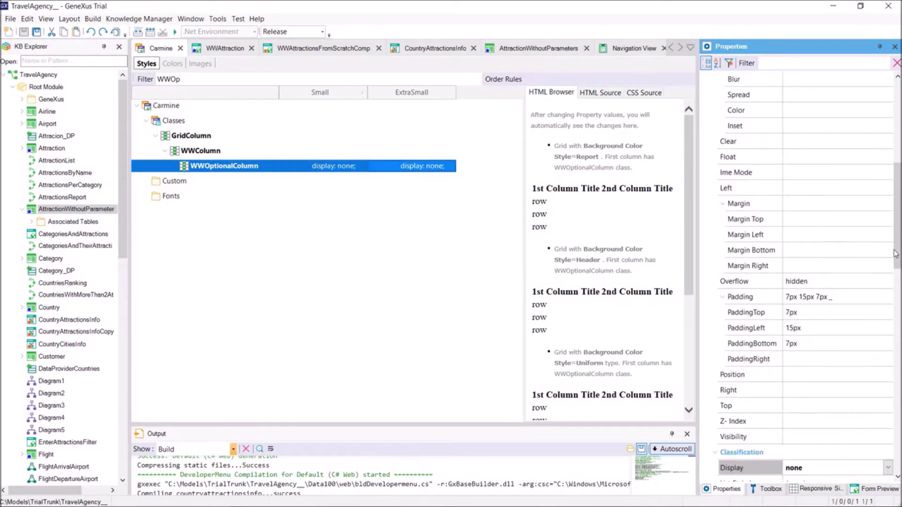
pyautogui.moveTo(897, 197); pyautogui.dragTo(897, 252)
pyautogui.click(827, 254)
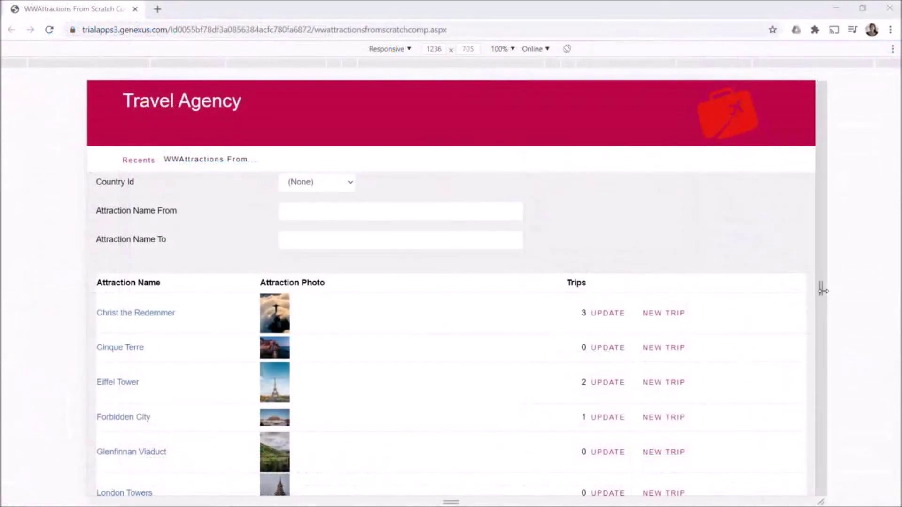
# Resize the browser preview of the WWAttractions From Scratch page to widths of 564, 746 and 788 px to compare its layouts
pyautogui.moveTo(822, 290); pyautogui.dragTo(624, 317)
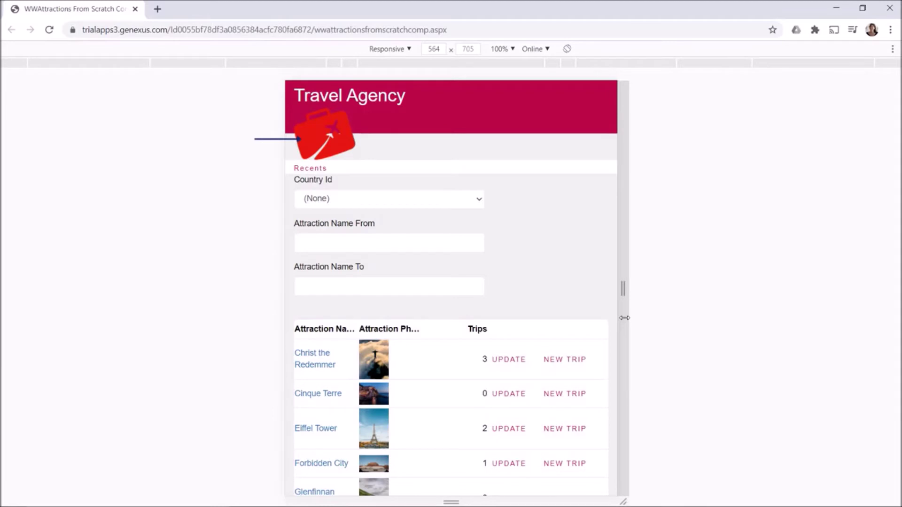
pyautogui.moveTo(624, 318); pyautogui.dragTo(677, 328)
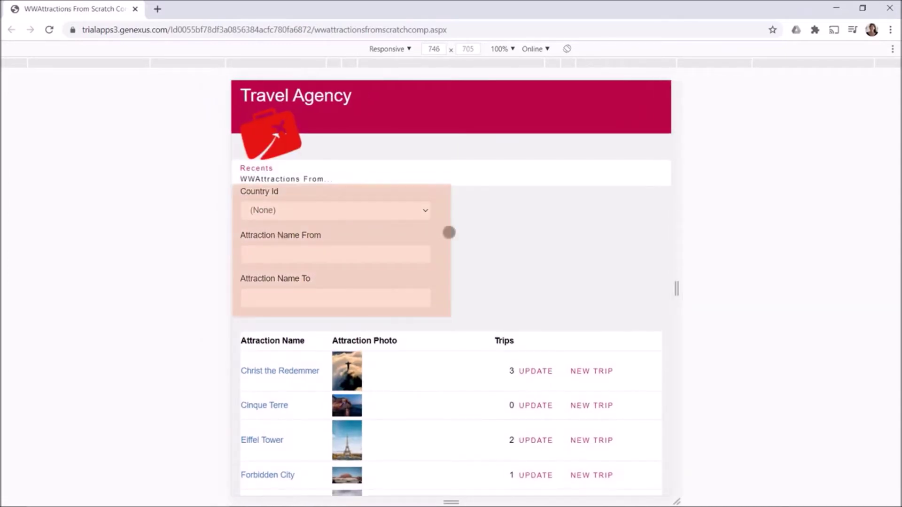
pyautogui.moveTo(677, 289)
pyautogui.mouseDown()
pyautogui.moveTo(701, 288)
pyautogui.moveTo(676, 294)
pyautogui.moveTo(691, 292)
pyautogui.mouseUp()
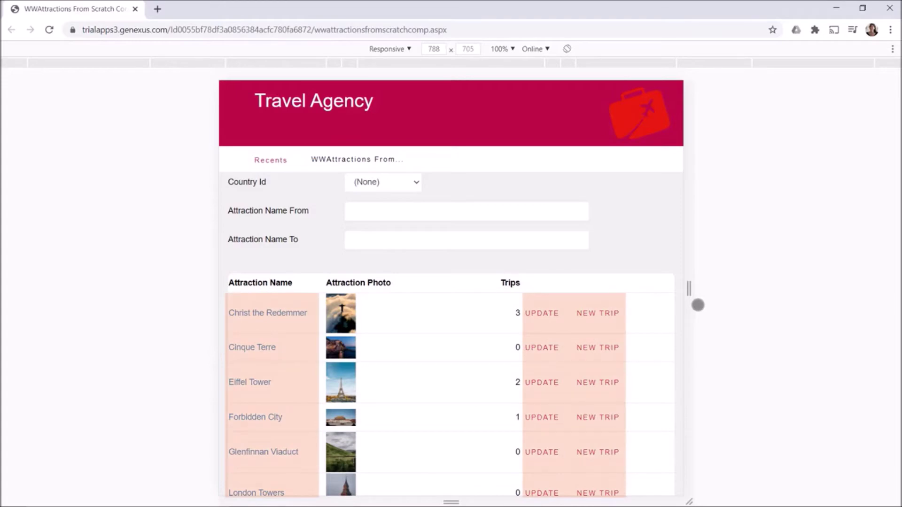
# Return to GeneXus and set the Column Class of AttractionName in the CountryAttractionsInfo grid to WWColumn
pyautogui.hotkey('alt', 'Tab')
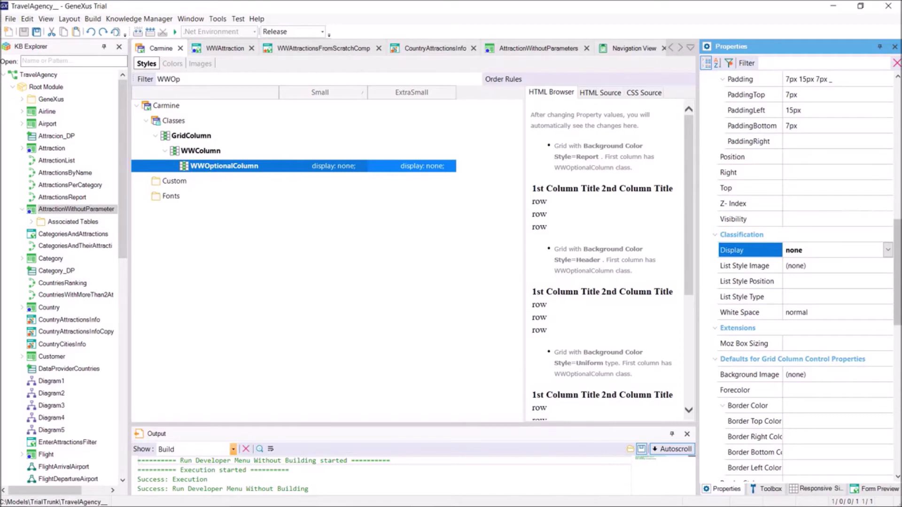
pyautogui.click(418, 48)
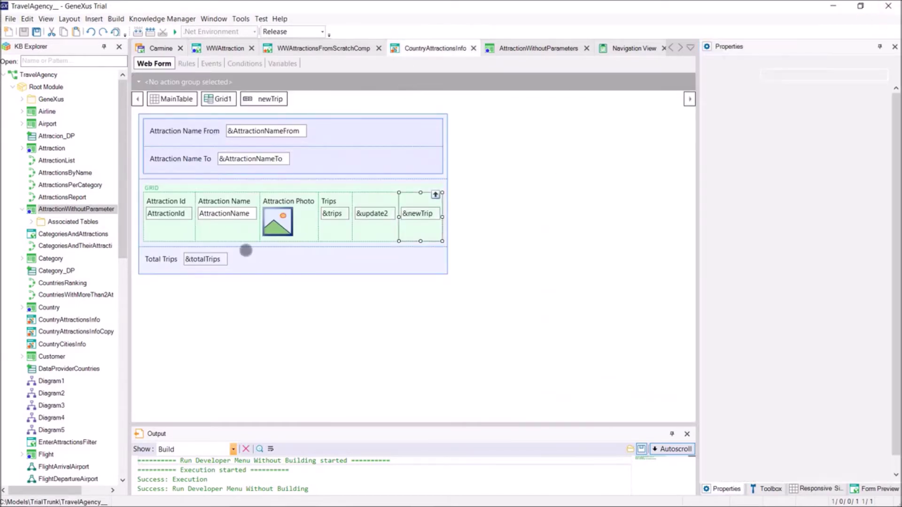
pyautogui.click(174, 212)
pyautogui.click(233, 218)
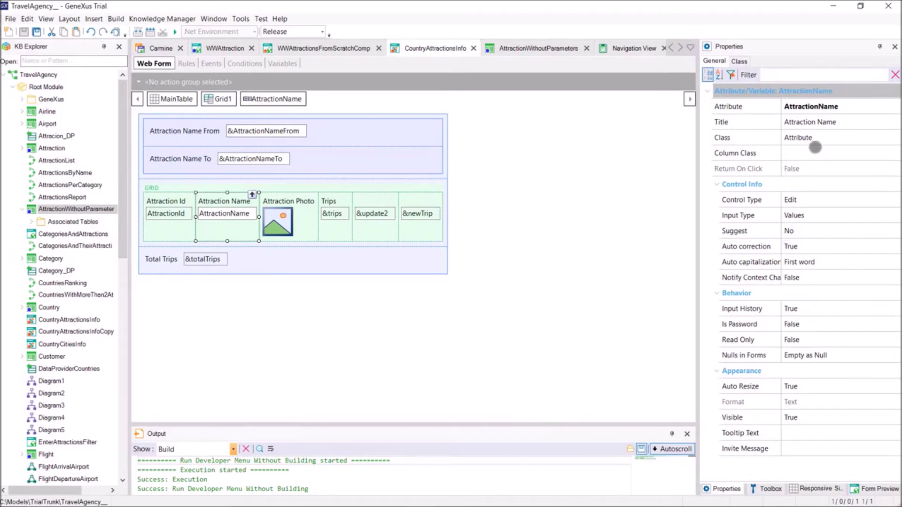
pyautogui.click(814, 149)
pyautogui.write('WWC')
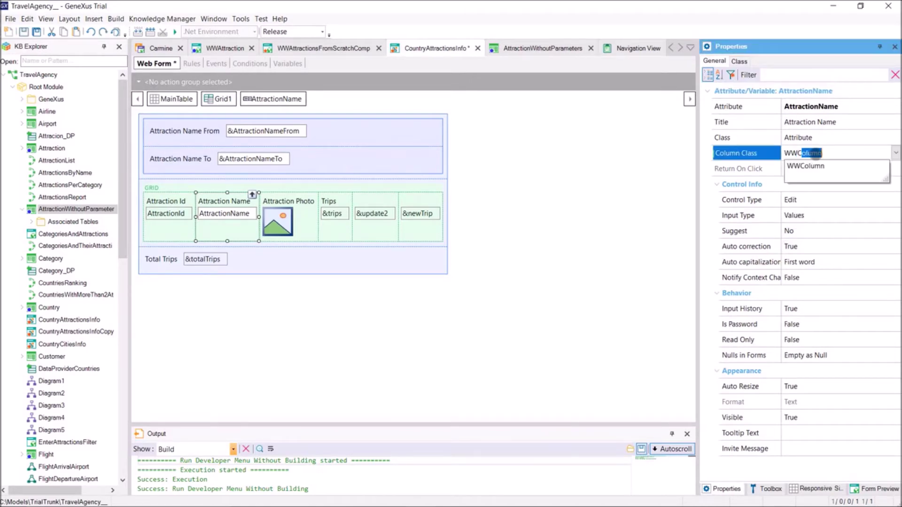
pyautogui.write('ol')
pyautogui.press('Return')
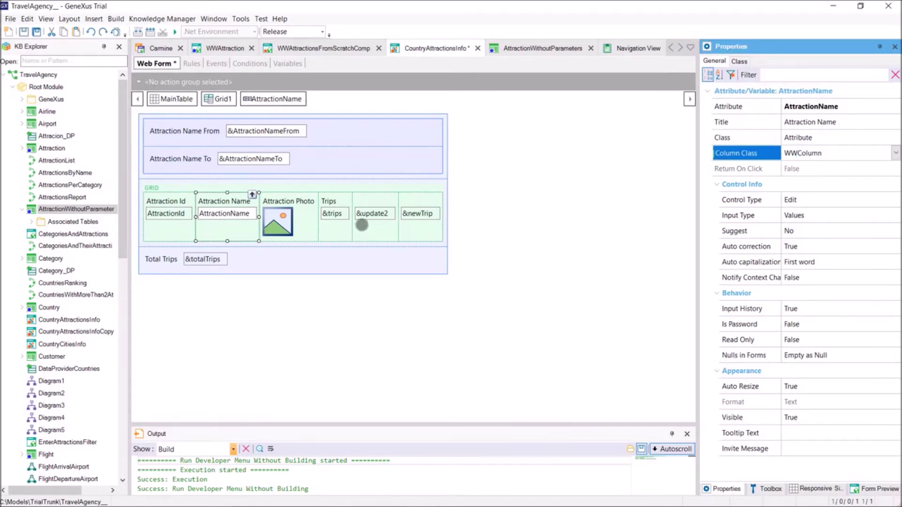
# Set the Column Class of the AttractionPhoto and &trips columns in the CountryAttractionsInfo grid to WWOptionalColumn
pyautogui.click(297, 210)
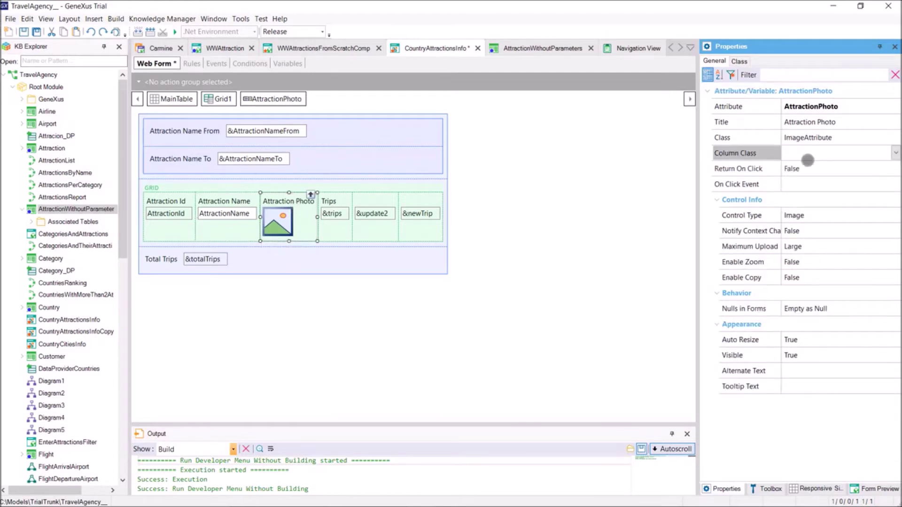
pyautogui.click(806, 154)
pyautogui.write('WWOptionalColumn')
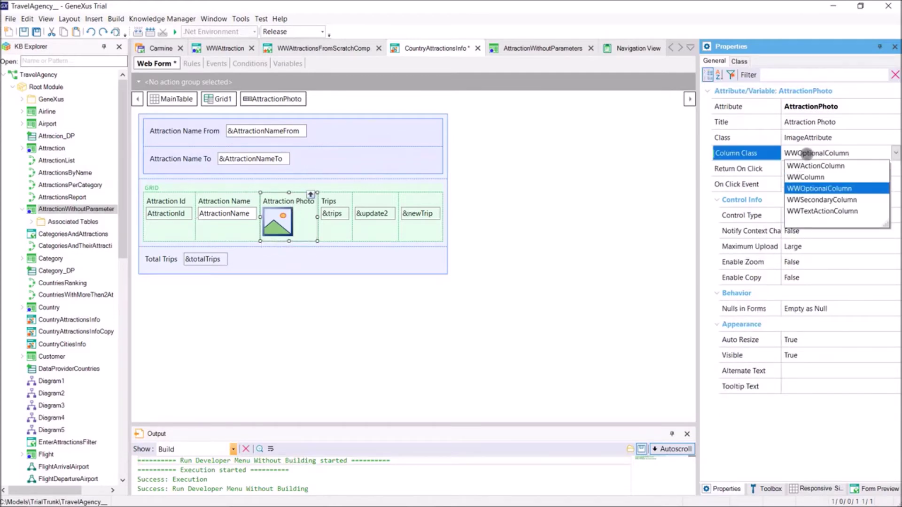
pyautogui.press('Return')
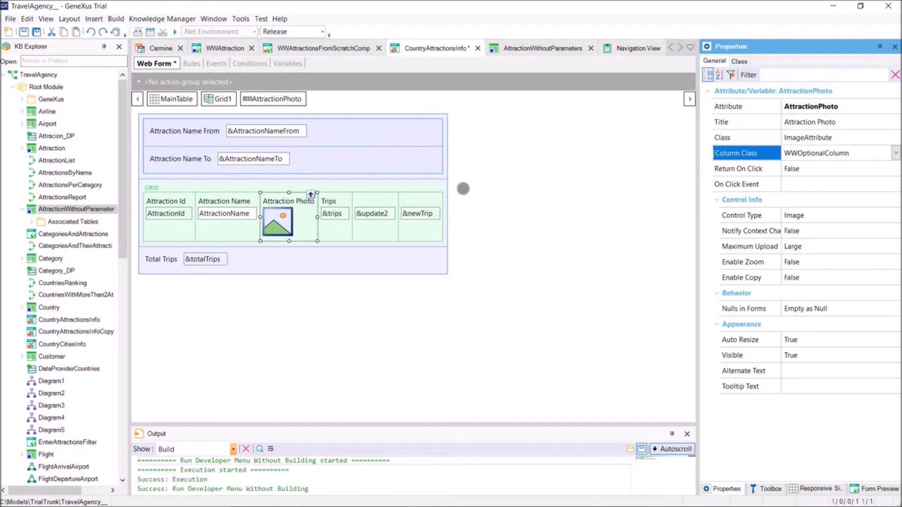
pyautogui.click(347, 220)
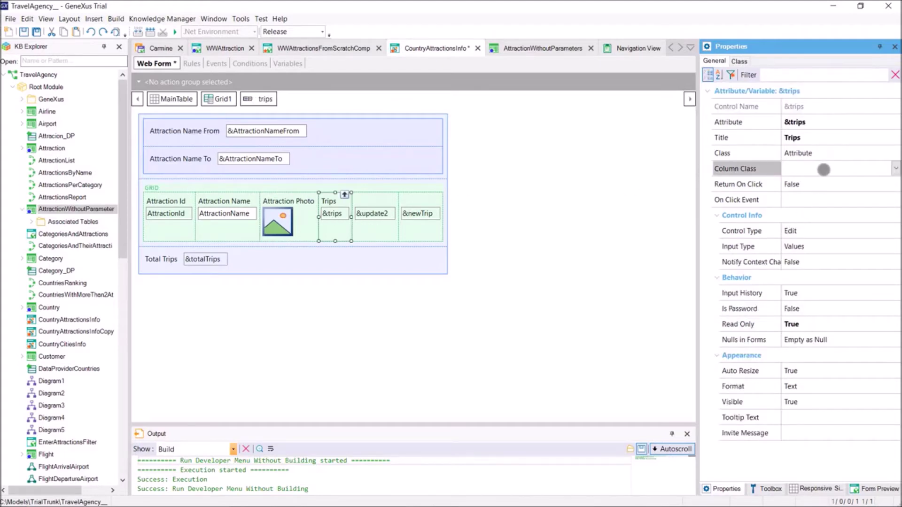
pyautogui.click(822, 169)
pyautogui.write('WWOptionalColumn')
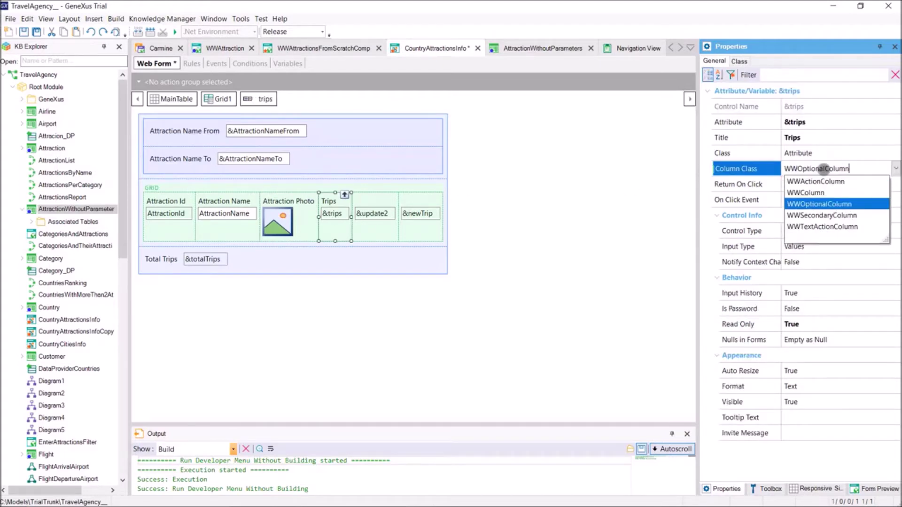
pyautogui.press('Return')
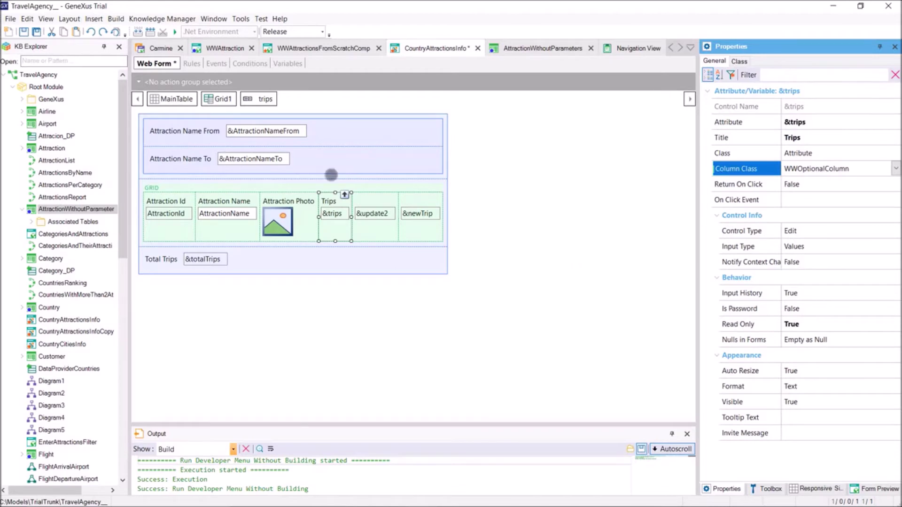
# Check the Column Class of &Update in WWAttraction and &update2 in CountryAttractionsInfo, and set the Column Class of &newTrip to WWTextActionColumn
pyautogui.click(230, 48)
pyautogui.click(578, 217)
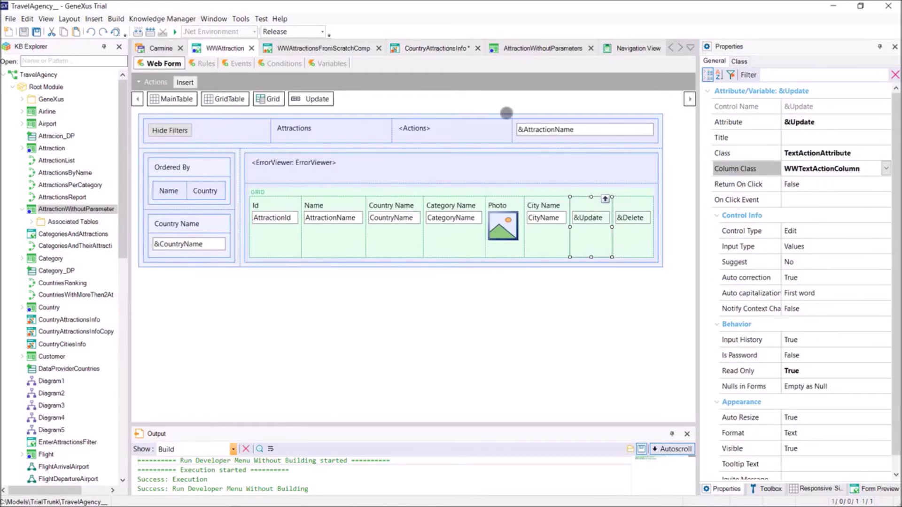
pyautogui.click(417, 49)
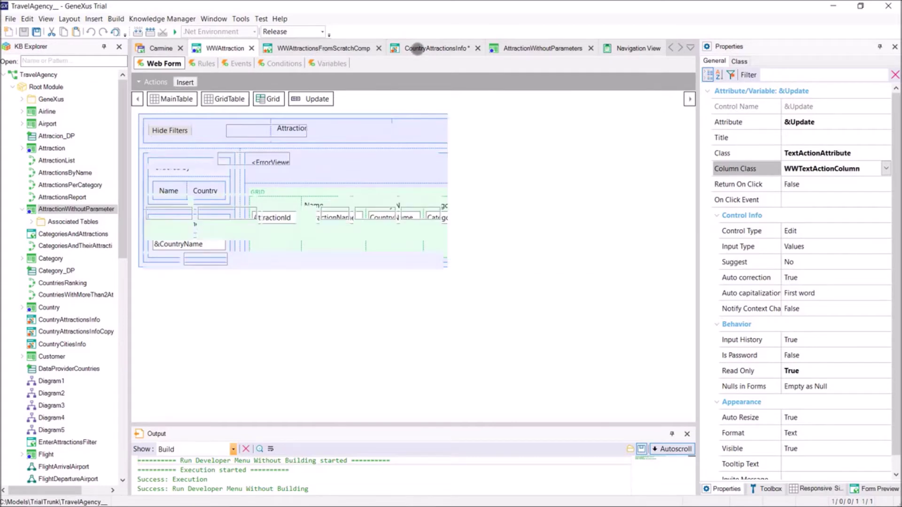
pyautogui.click(369, 213)
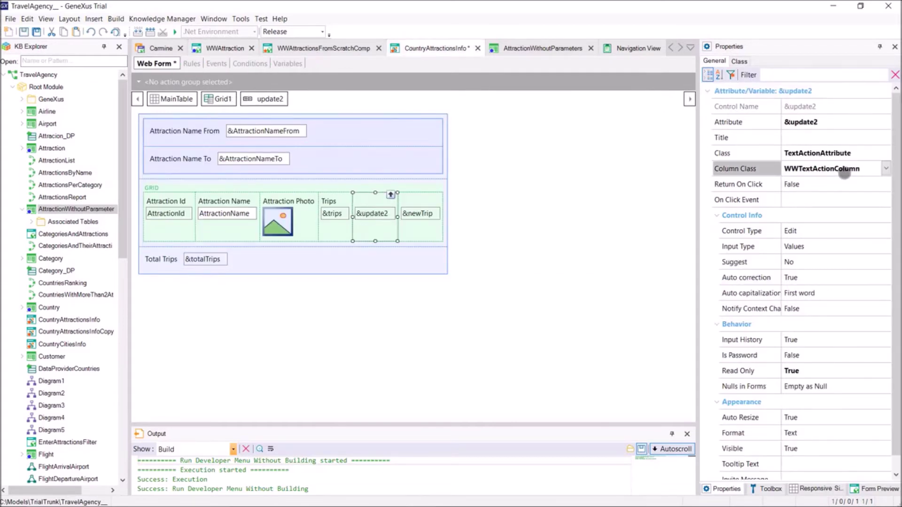
pyautogui.click(419, 219)
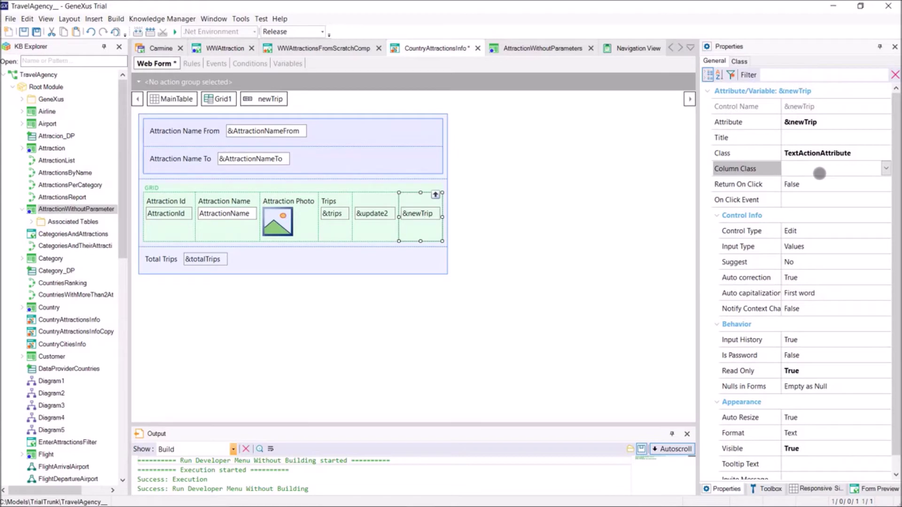
pyautogui.click(819, 174)
pyautogui.write('WWTExtActionColumn')
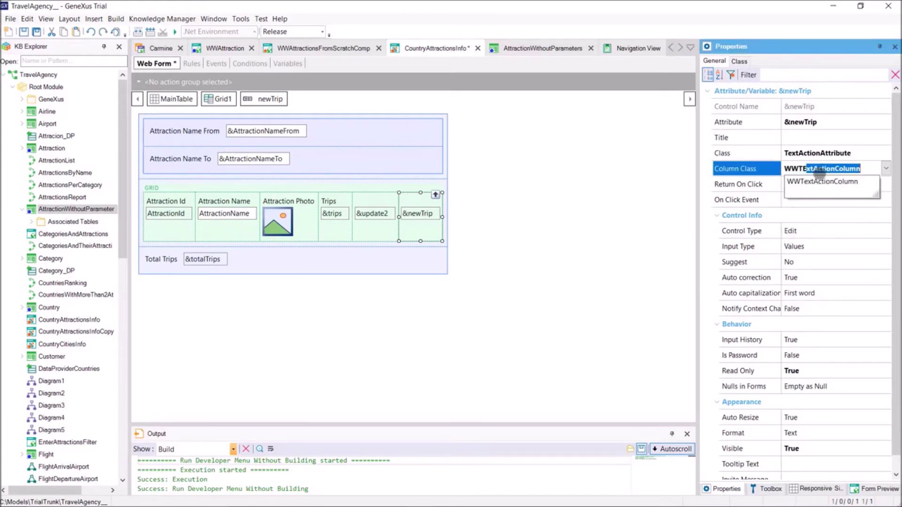
pyautogui.press('Return')
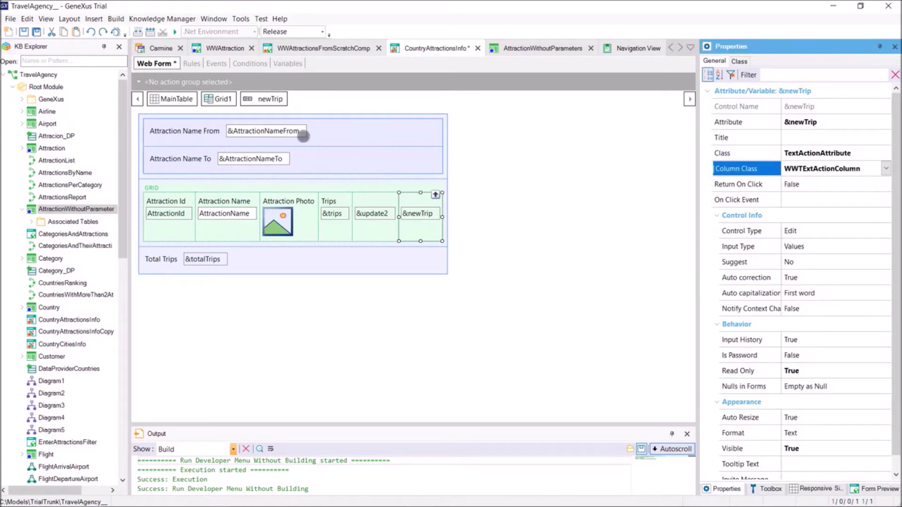
# Build with only CountryAttractionsInfo and narrow the browser preview to 484 px to check the grid
pyautogui.rightClick(435, 49)
pyautogui.click(474, 256)
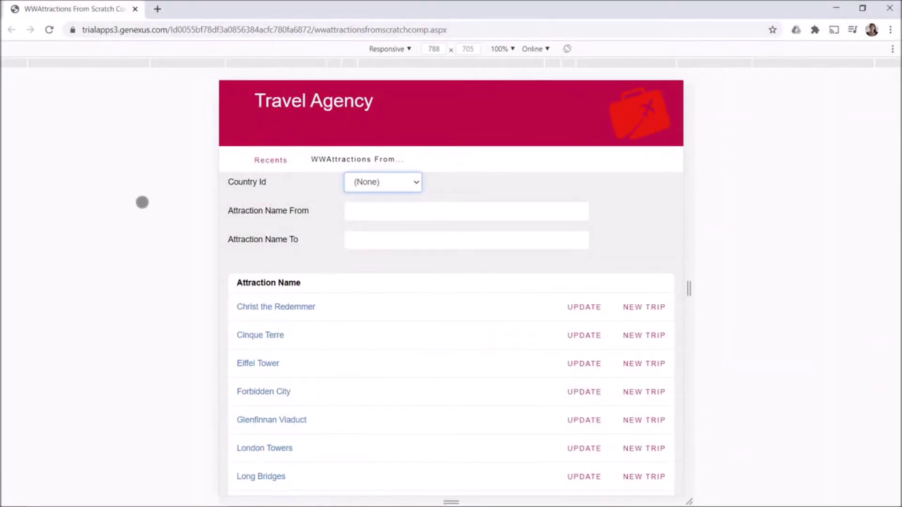
pyautogui.moveTo(688, 288); pyautogui.dragTo(628, 288)
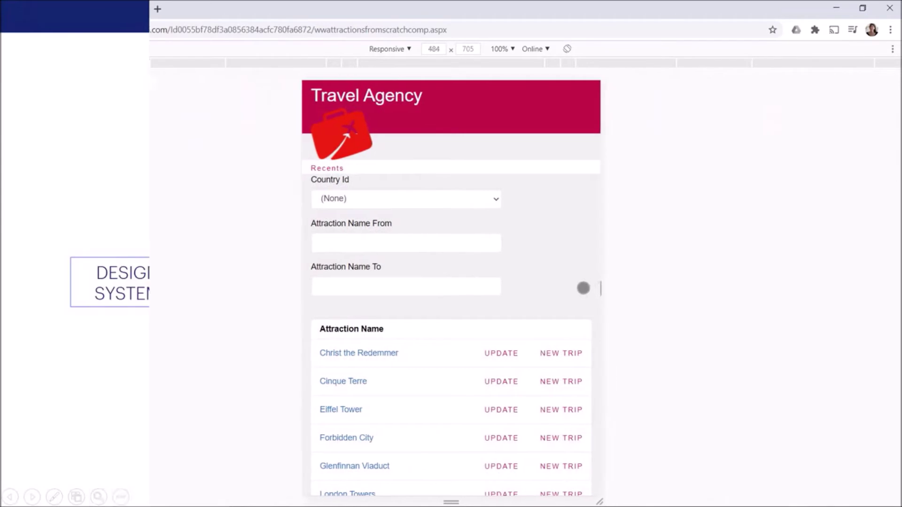
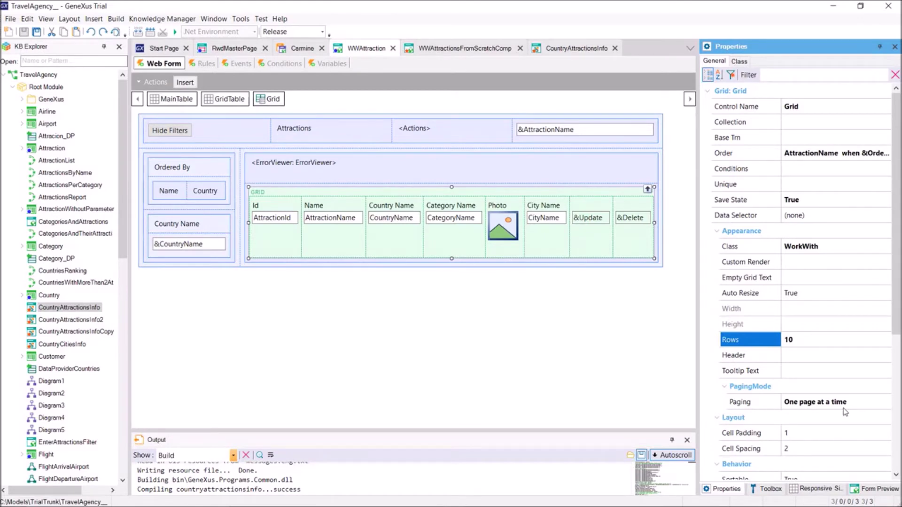
# Set the Rows property of Grid1 in CountryAttractionsInfo to 10 and build with this object only
pyautogui.click(553, 51)
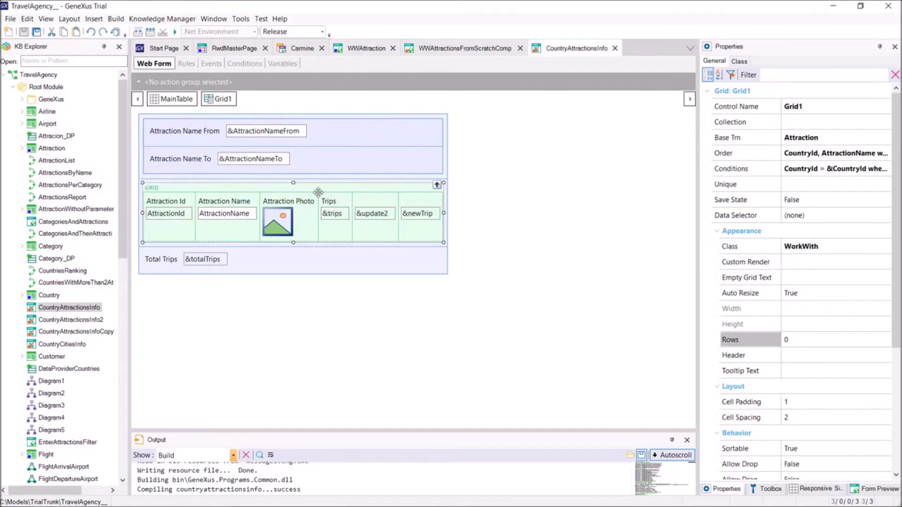
pyautogui.click(804, 343)
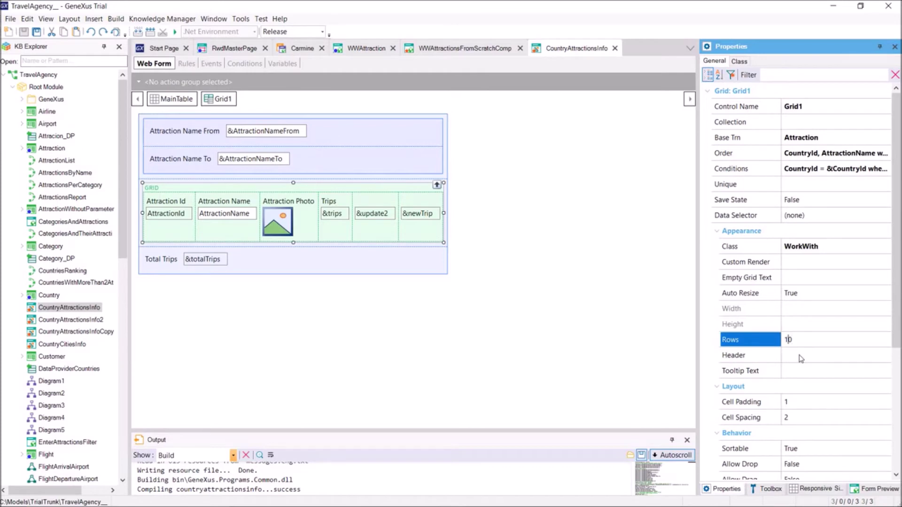
pyautogui.press('Return')
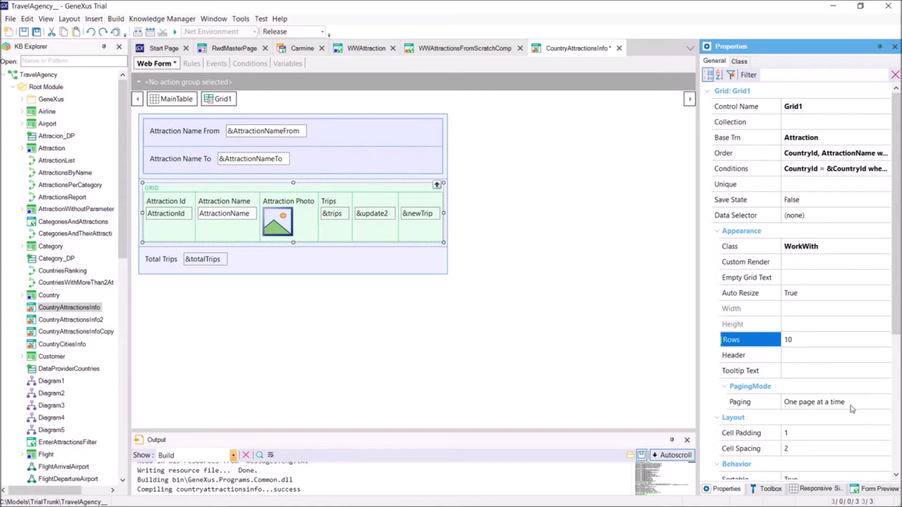
pyautogui.rightClick(575, 53)
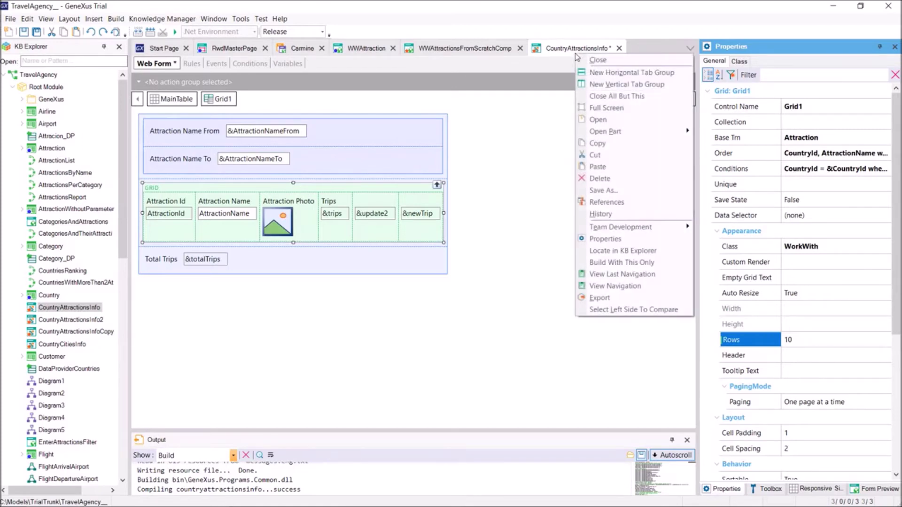
pyautogui.click(619, 264)
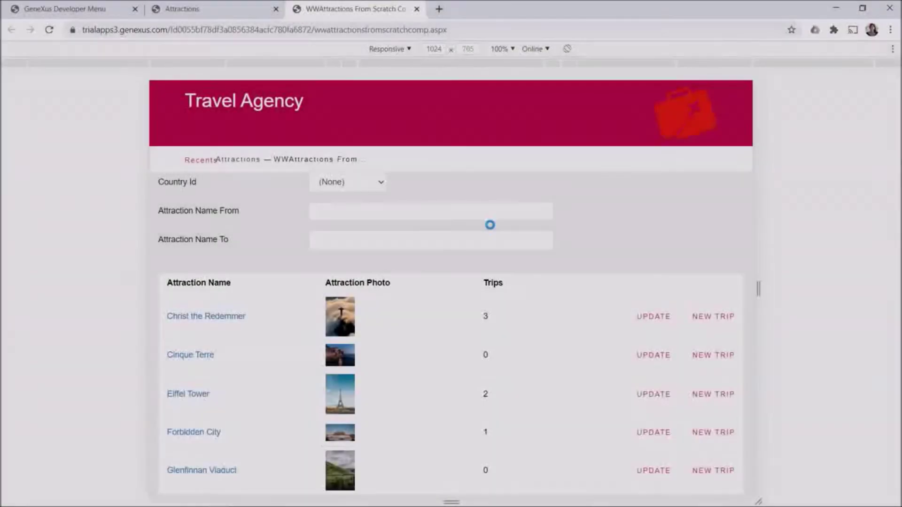
# Reload the attractions page and page forward and back through the grid to check its paging
pyautogui.scroll(-9, 192, 322)
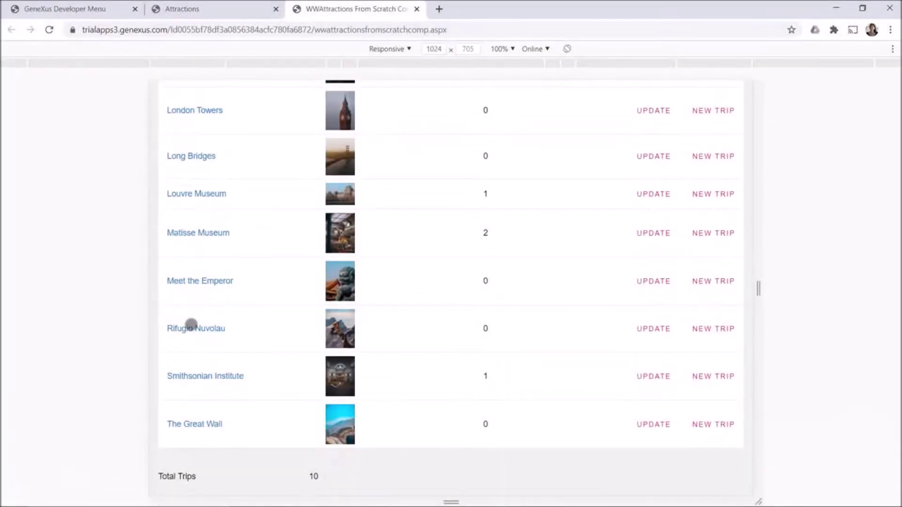
pyautogui.scroll(9, 188, 320)
pyautogui.press('F5')
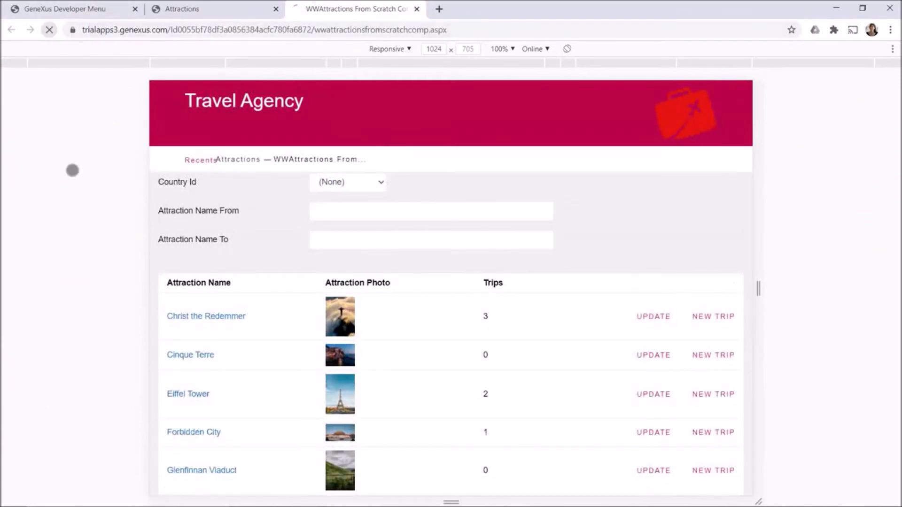
pyautogui.scroll(-6, 191, 196)
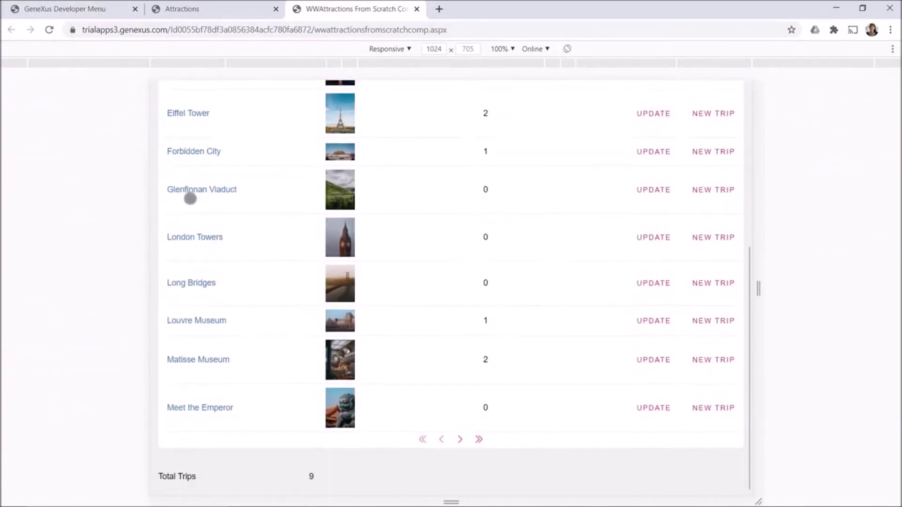
pyautogui.click(459, 439)
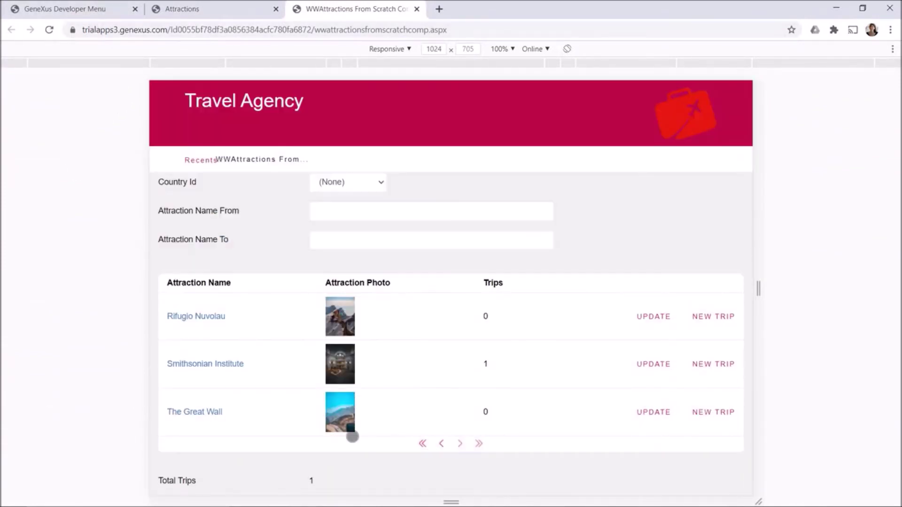
pyautogui.click(422, 444)
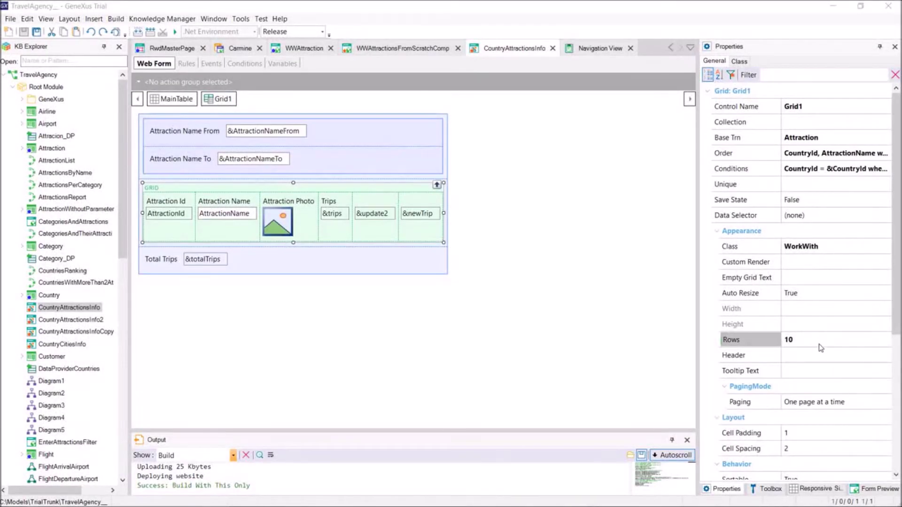
# Set Grid1's Rows property to 5 and its Paging to Infinite scrolling
pyautogui.click(816, 340)
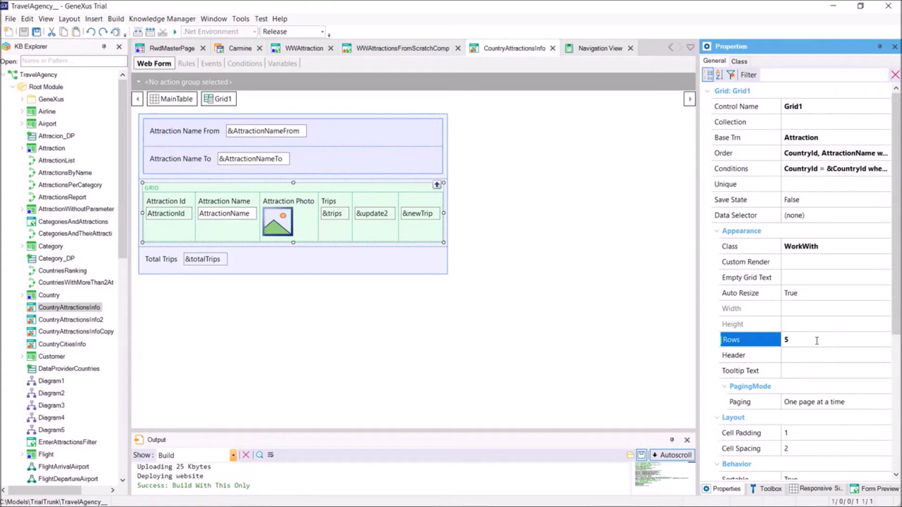
pyautogui.press('Down')
pyautogui.click(863, 403)
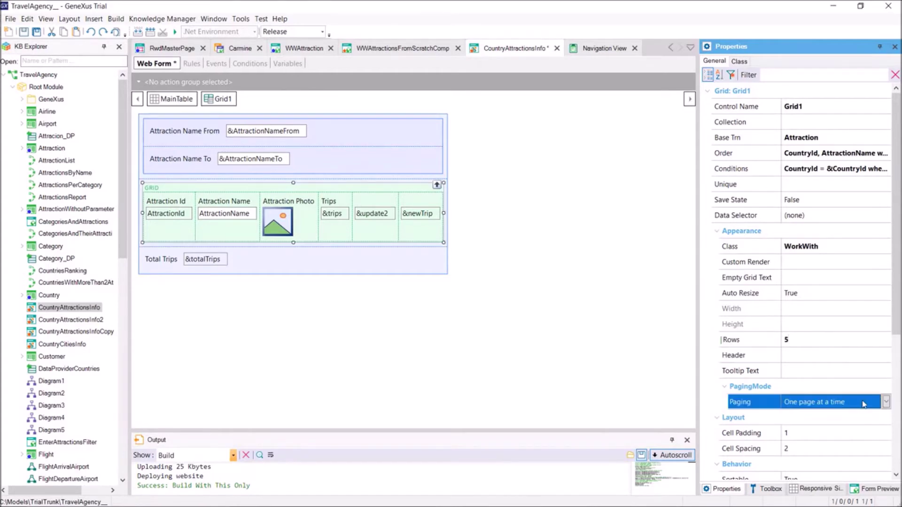
pyautogui.click(886, 402)
pyautogui.click(811, 438)
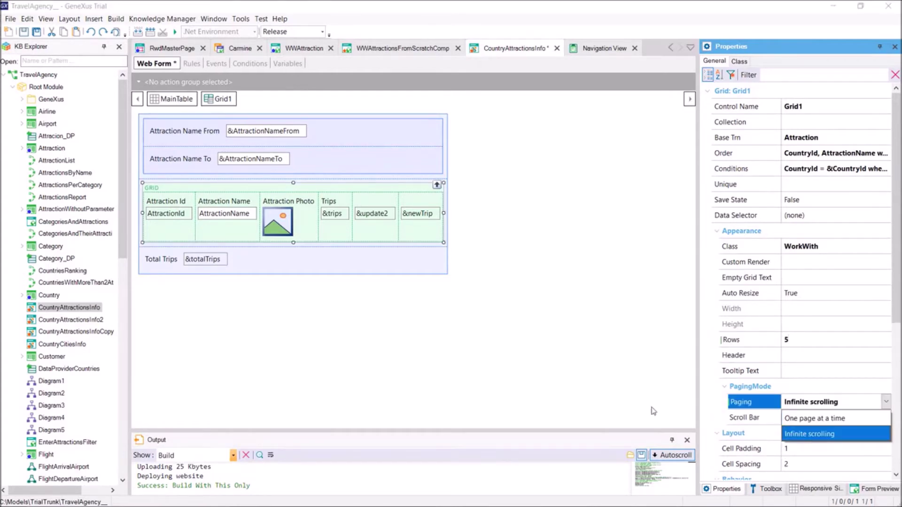
# Build with only CountryAttractionsInfo and check the grid's infinite scrolling in the browser's iPad preview
pyautogui.rightClick(510, 53)
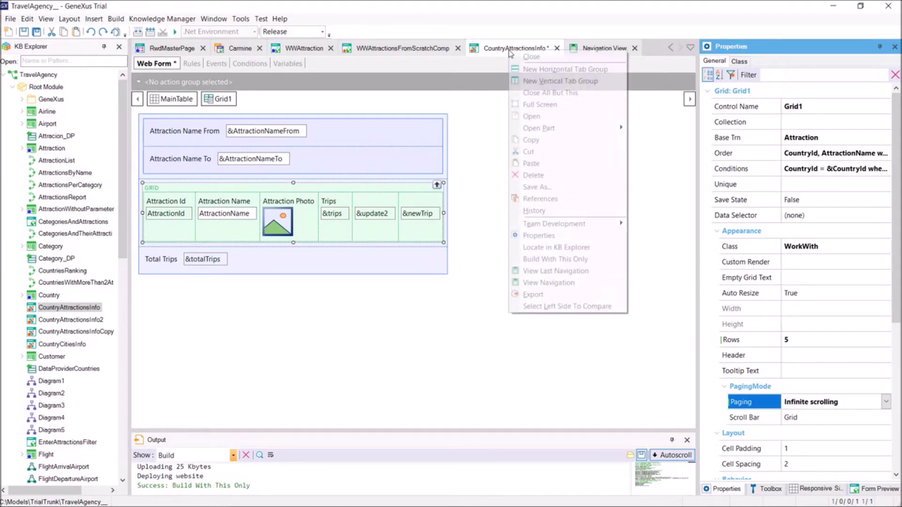
pyautogui.click(548, 258)
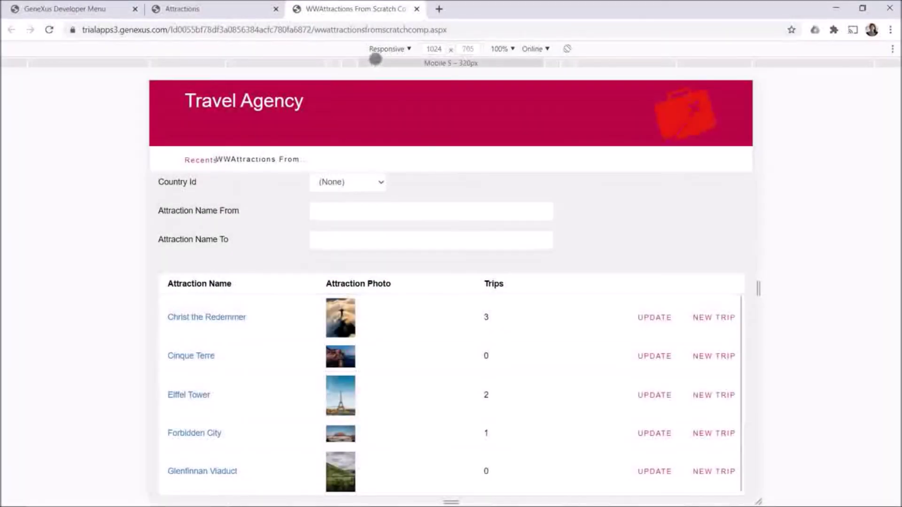
pyautogui.click(380, 48)
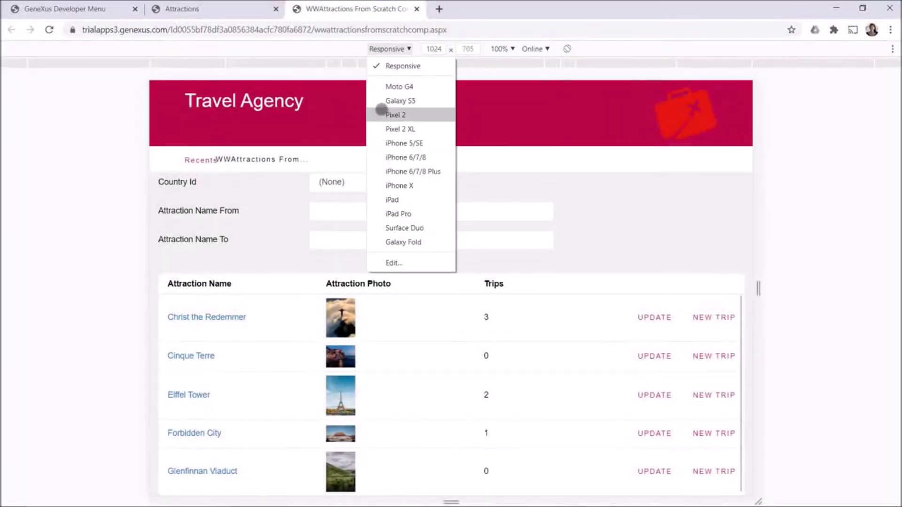
pyautogui.click(392, 200)
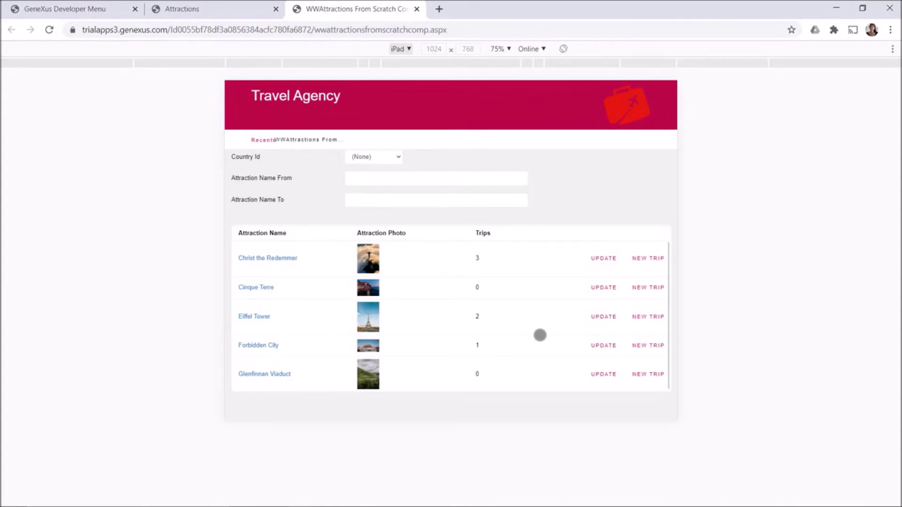
pyautogui.scroll(-1, 539, 335)
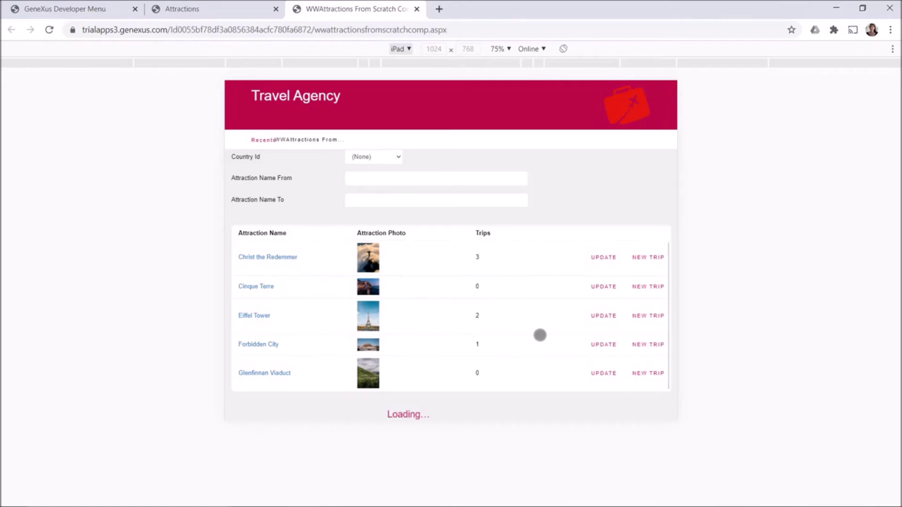
pyautogui.scroll(-6, 539, 335)
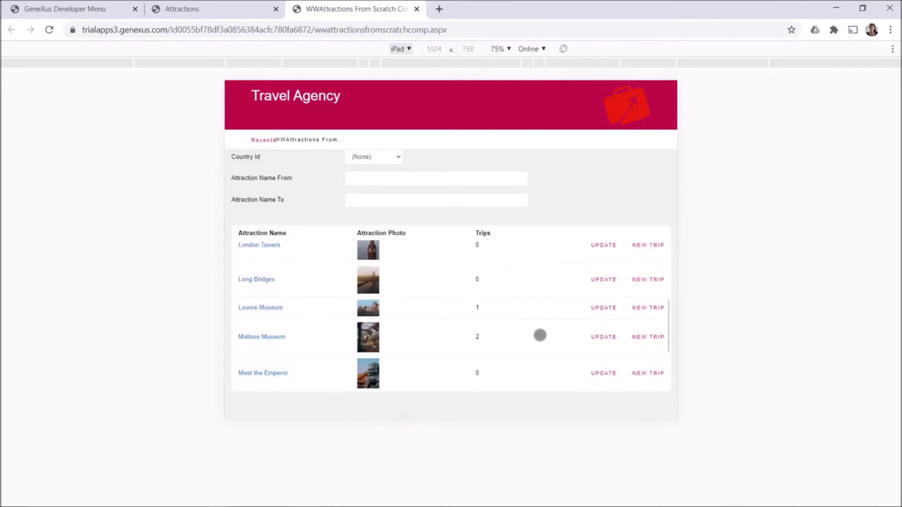
pyautogui.scroll(10, 540, 334)
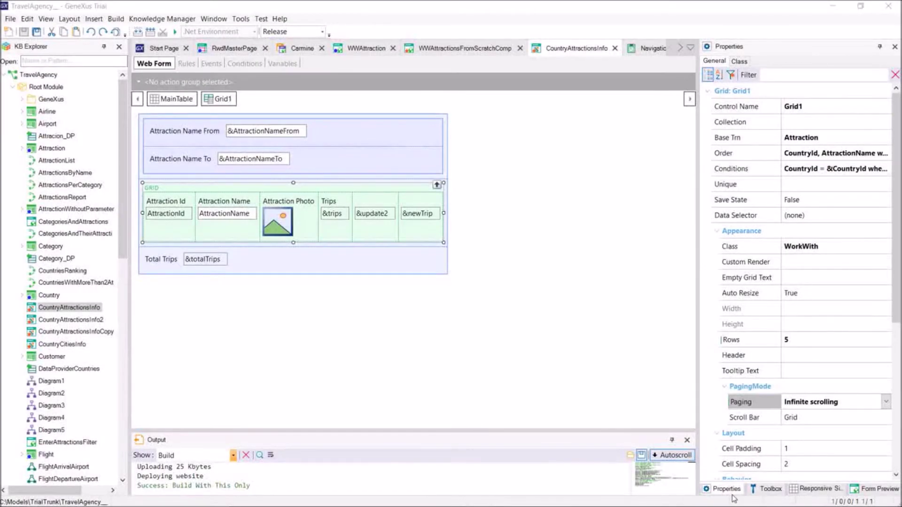
# Insert a Free Style Grid below Total Trips containing AttractionName and AttractionPhoto, with the photo placed above the name
pyautogui.click(731, 492)
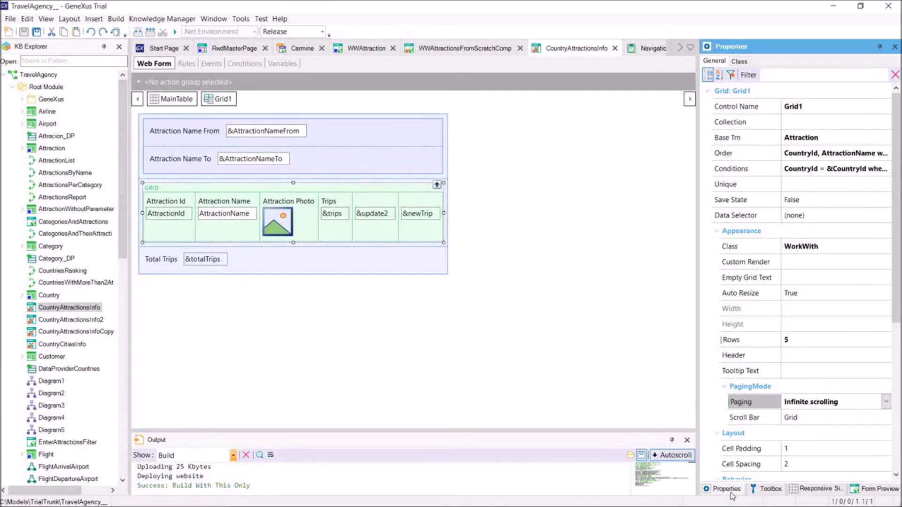
pyautogui.click(768, 489)
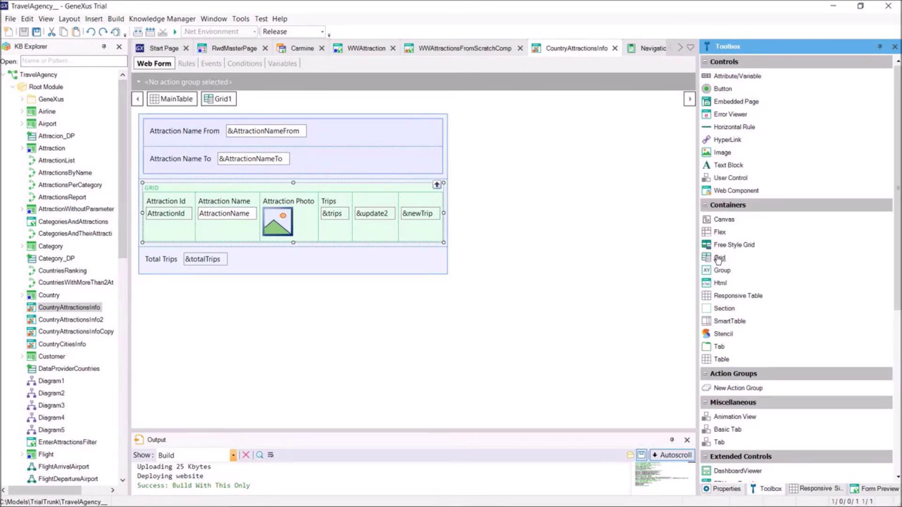
pyautogui.moveTo(727, 245); pyautogui.dragTo(403, 276)
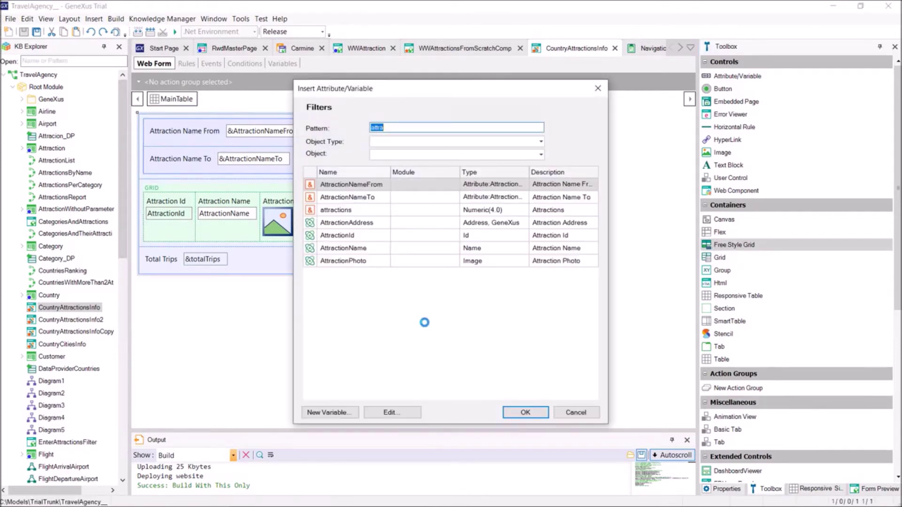
pyautogui.click(370, 250)
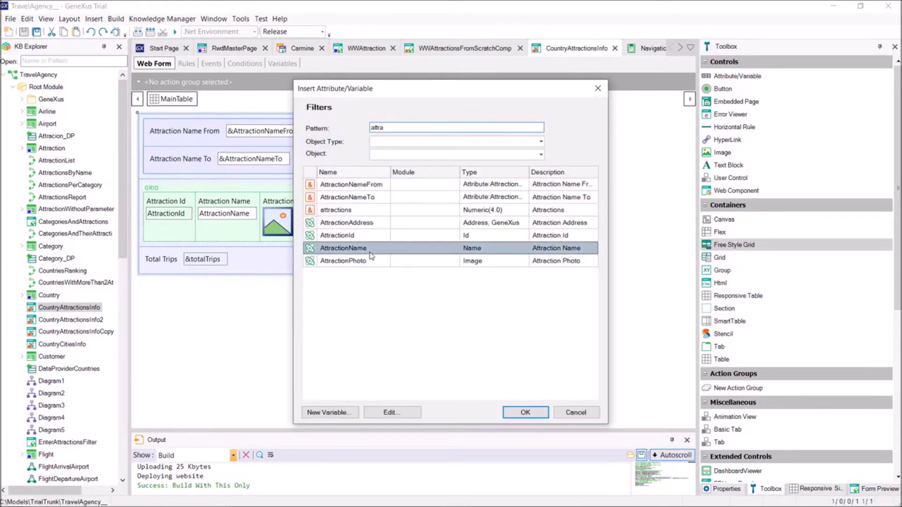
pyautogui.keyDown('ctrl'); pyautogui.click(367, 262); pyautogui.keyUp('ctrl')
pyautogui.click(529, 414)
pyautogui.click(187, 334)
pyautogui.moveTo(188, 337); pyautogui.dragTo(192, 305)
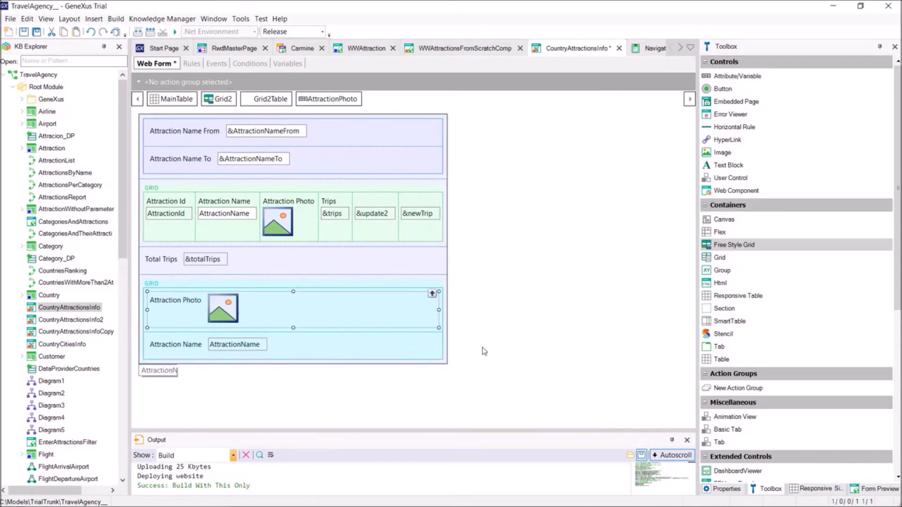
# Set the Label Position of AttractionPhoto and AttractionName in the free style grid to None
pyautogui.click(715, 491)
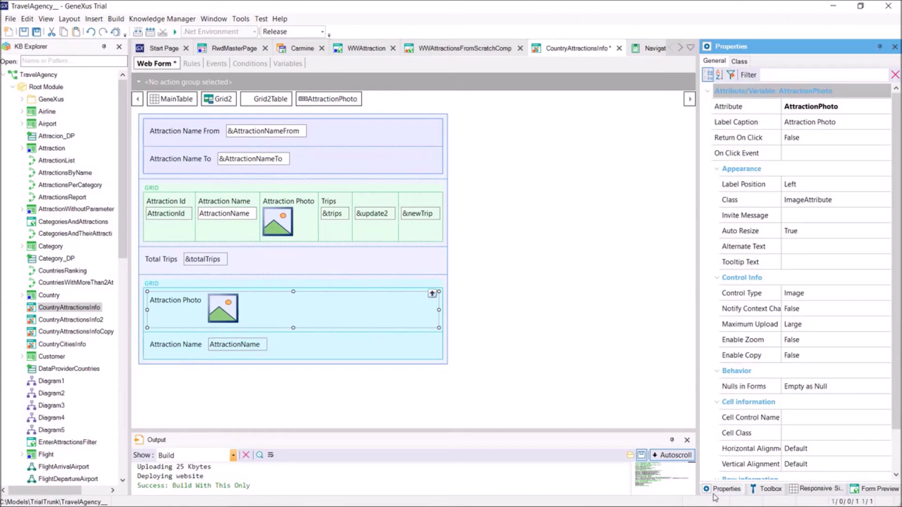
pyautogui.click(807, 188)
pyautogui.click(886, 185)
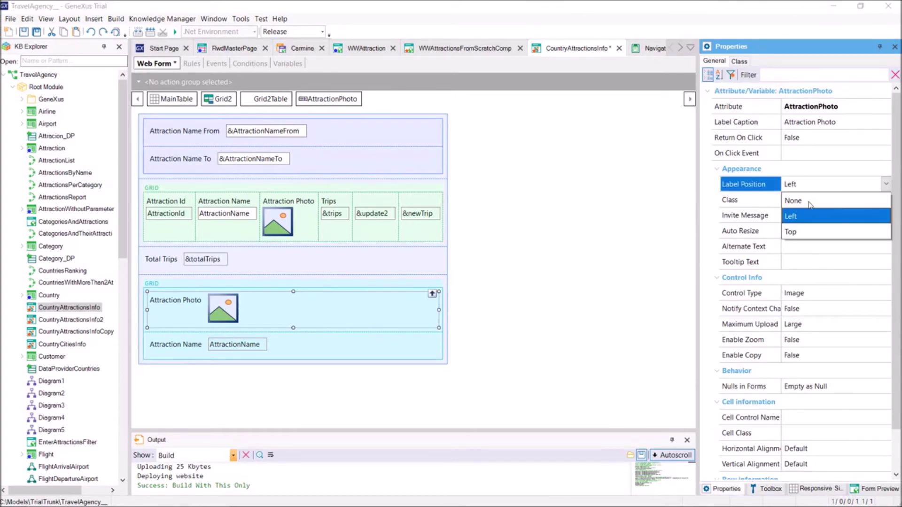
pyautogui.click(803, 200)
pyautogui.click(233, 339)
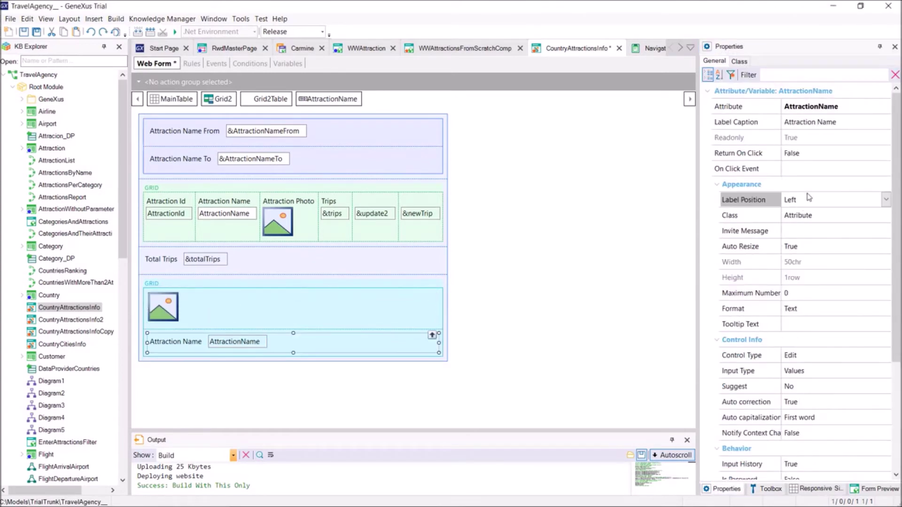
pyautogui.click(885, 202)
pyautogui.click(803, 215)
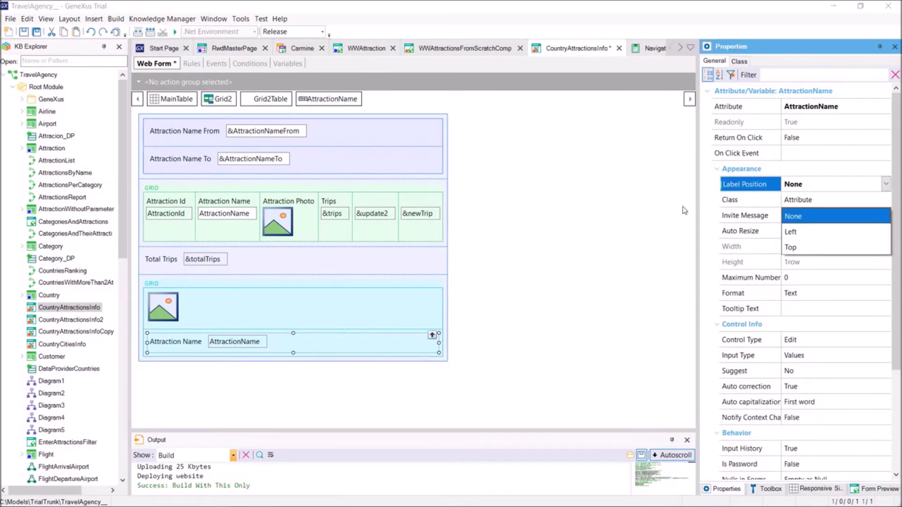
# Set the Base Trn of the free style grid Grid2 to Attraction
pyautogui.click(202, 282)
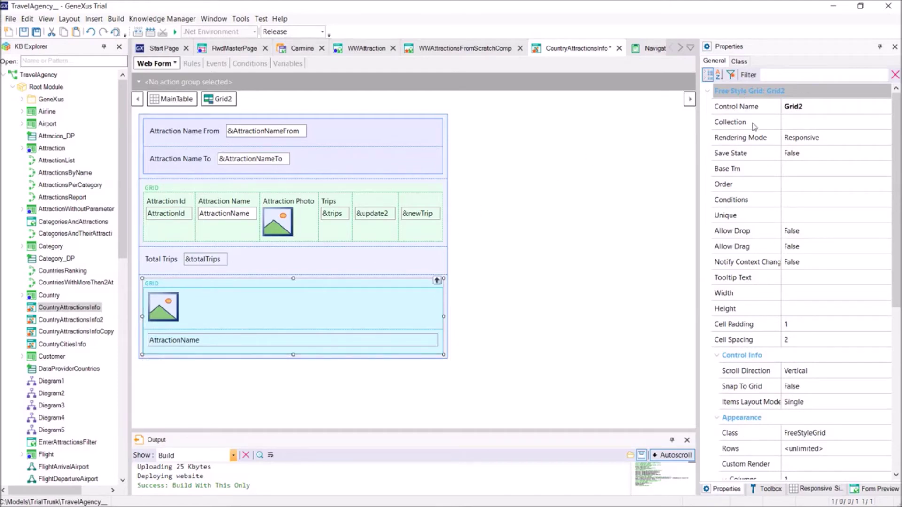
pyautogui.click(798, 169)
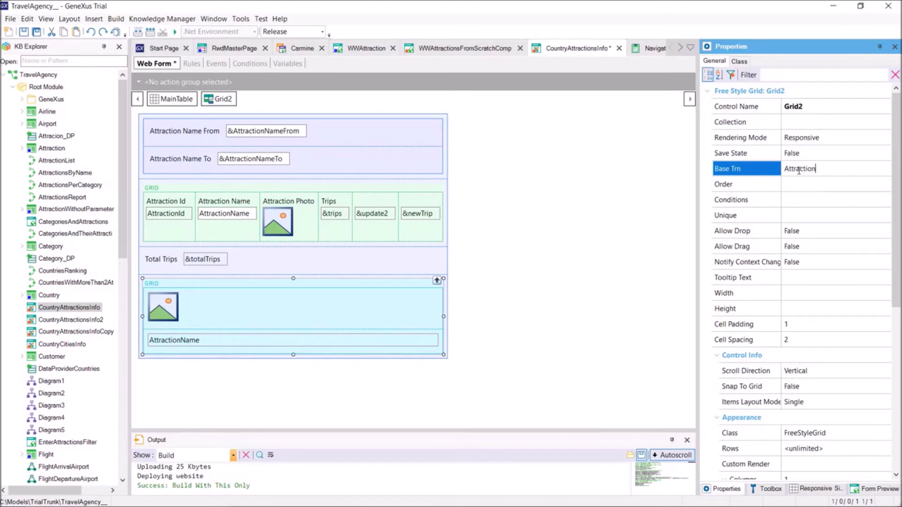
pyautogui.click(800, 184)
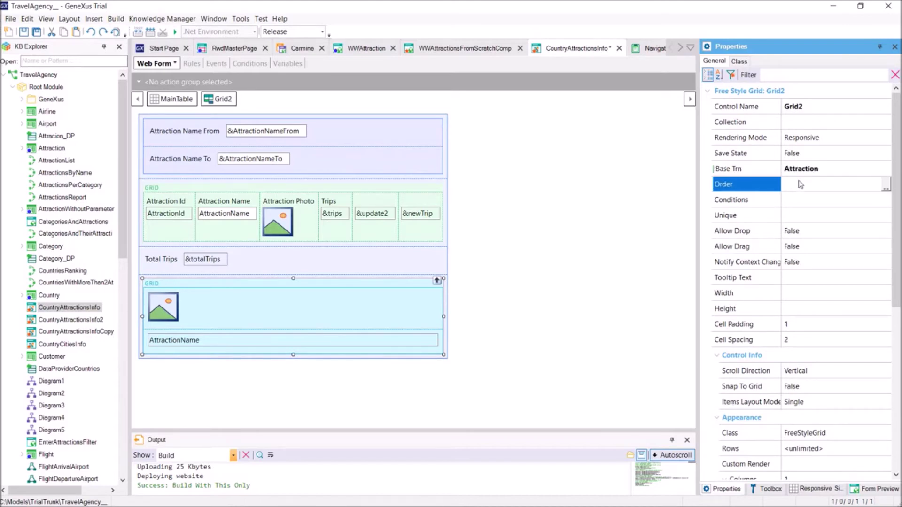
# Copy Grid1's Order clauses, CountryId, AttractionName when not &CountryId.IsEmpty() and AttractionName, into Grid2's Order property
pyautogui.click(296, 194)
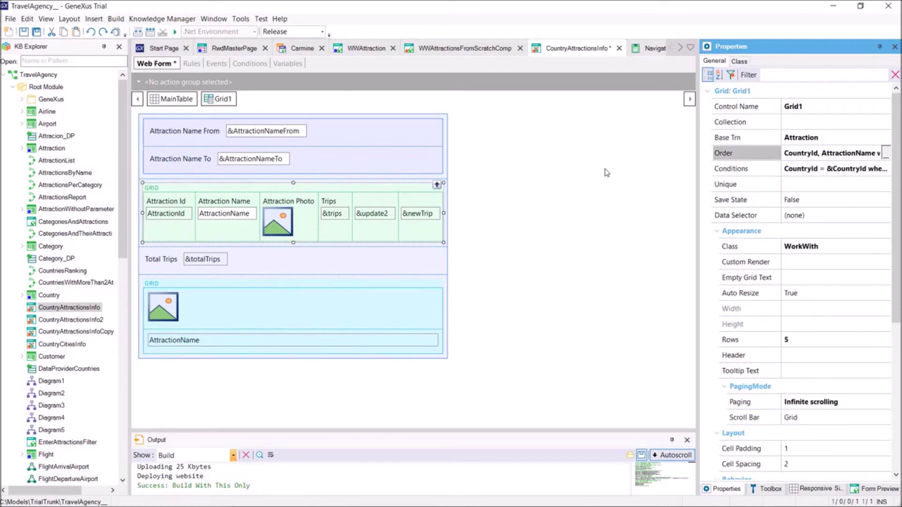
pyautogui.moveTo(177, 100); pyautogui.dragTo(81, 81)
pyautogui.hotkey('ctrl', 'c')
pyautogui.click(355, 218)
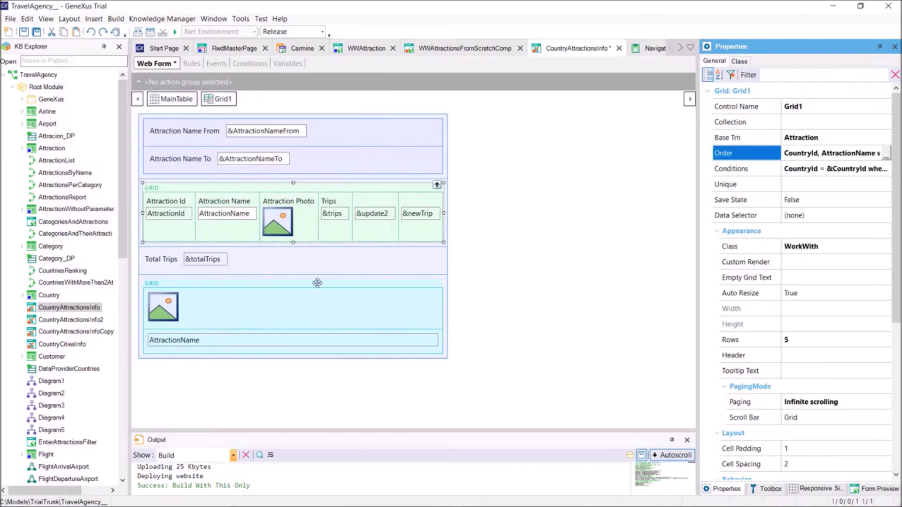
pyautogui.click(293, 281)
pyautogui.click(886, 186)
pyautogui.hotkey('ctrl', 'v')
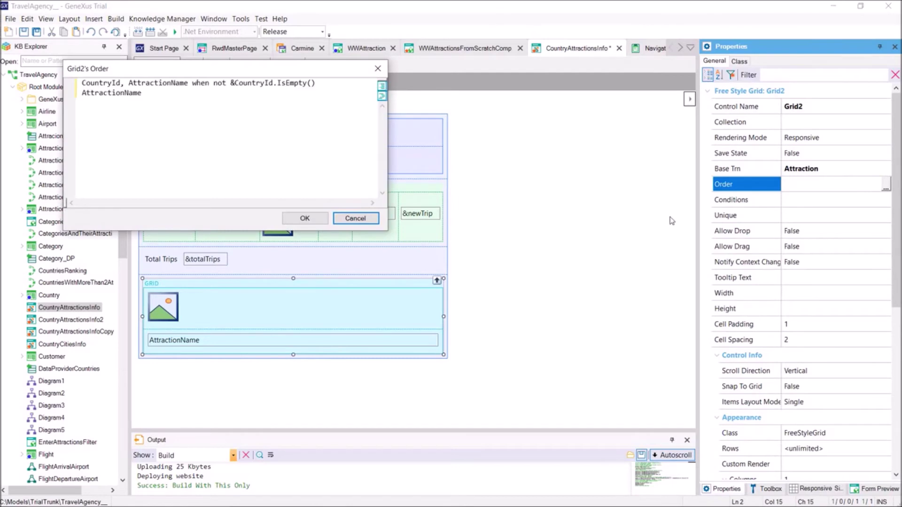
pyautogui.click(310, 219)
# Copy all of Grid1's Conditions into the Conditions property of Grid2
pyautogui.click(296, 190)
pyautogui.click(888, 170)
pyautogui.hotkey('ctrl', 'a')
pyautogui.hotkey('ctrl', 'c')
pyautogui.click(311, 291)
pyautogui.click(240, 312)
pyautogui.click(885, 203)
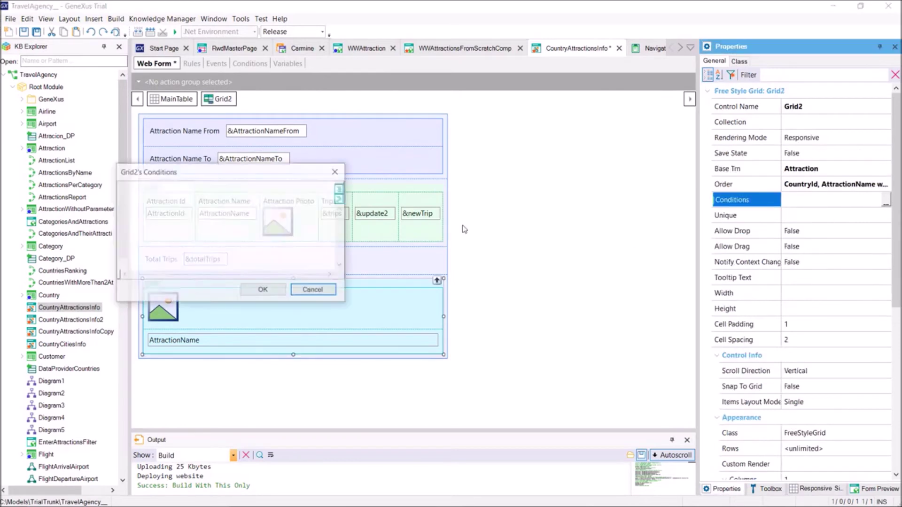
pyautogui.hotkey('ctrl', 'v')
pyautogui.click(261, 289)
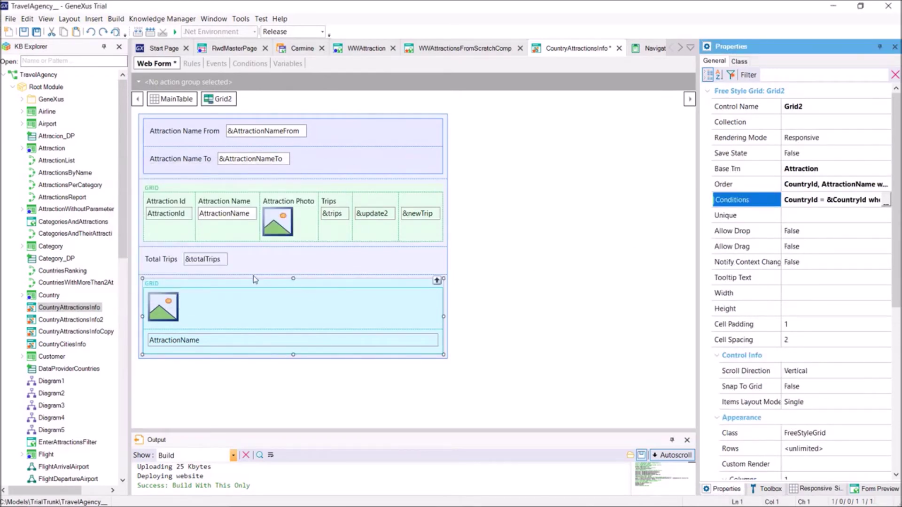
# Delete the Total Trips variable from between the two grids and save CountryAttractionsInfo
pyautogui.click(228, 261)
pyautogui.press('Delete')
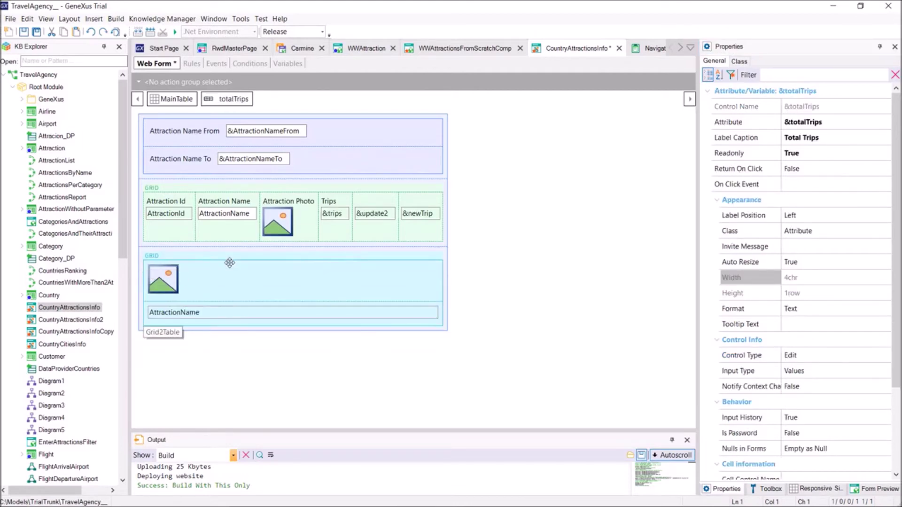
pyautogui.hotkey('ctrl', 's')
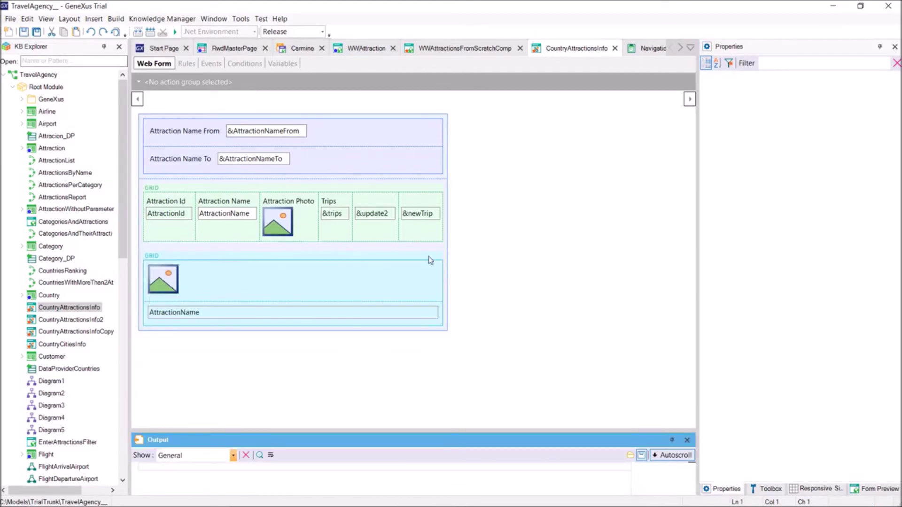
# Insert the AttractionId attribute into Grid2's table, below AttractionName
pyautogui.rightClick(437, 327)
pyautogui.click(467, 329)
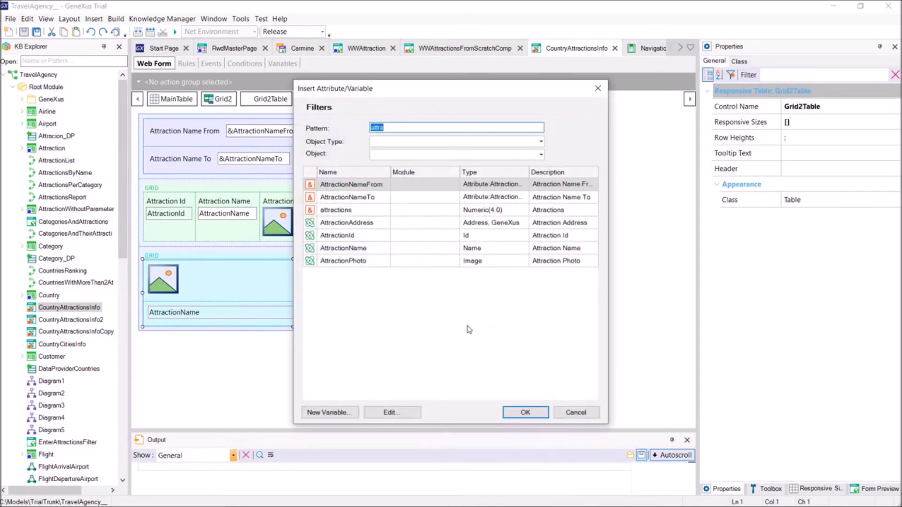
pyautogui.doubleClick(364, 237)
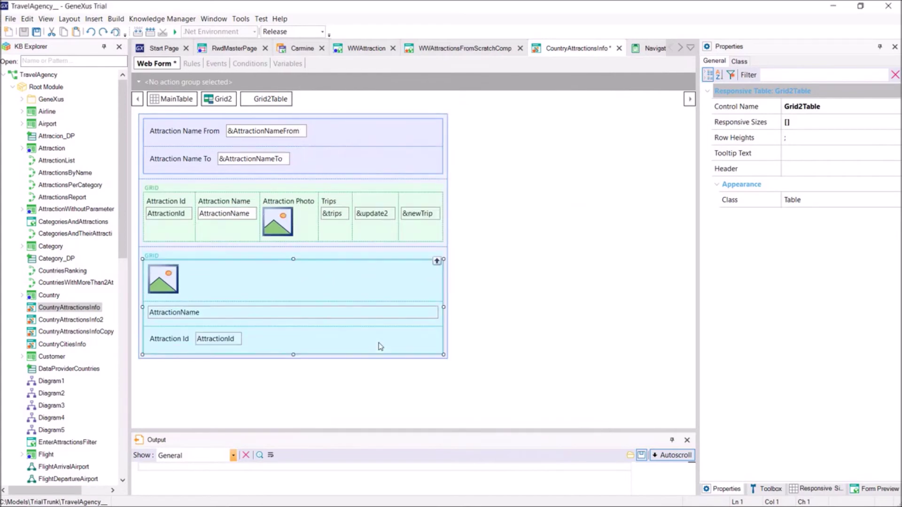
# Add the line AttractionId.Visible = False at the end of the Start event of CountryAttractionsInfo
pyautogui.click(217, 64)
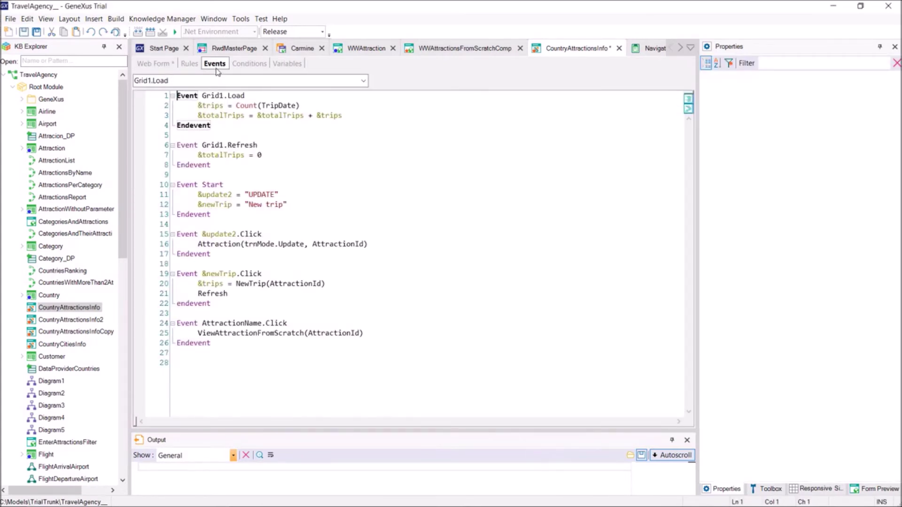
pyautogui.click(298, 205)
pyautogui.press('Return')
pyautogui.write('AttractionId.vi')
pyautogui.write(' = False')
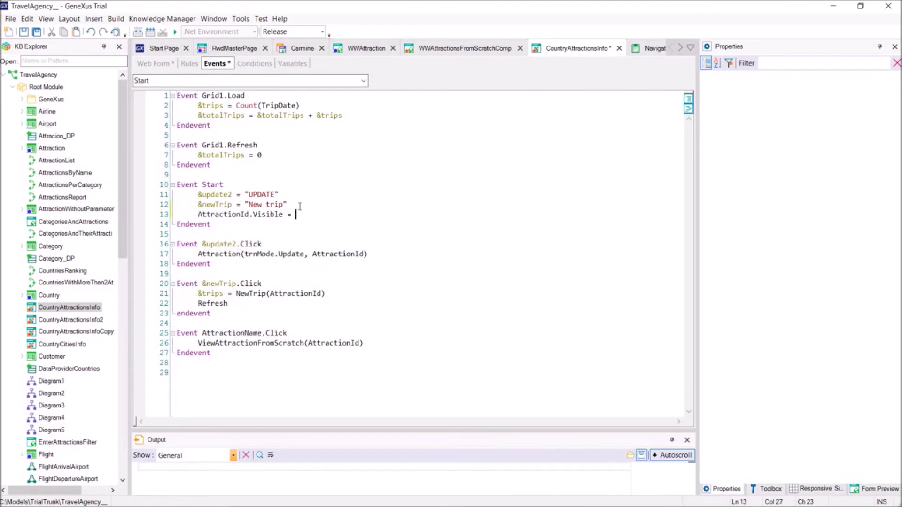
# Build only CountryAttractionsInfo from its web form, using Build With This Only
pyautogui.click(154, 64)
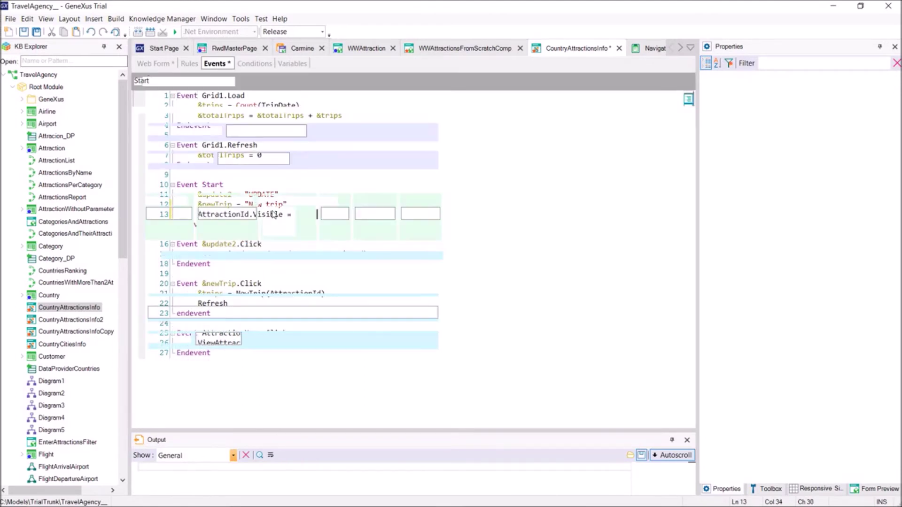
pyautogui.rightClick(569, 51)
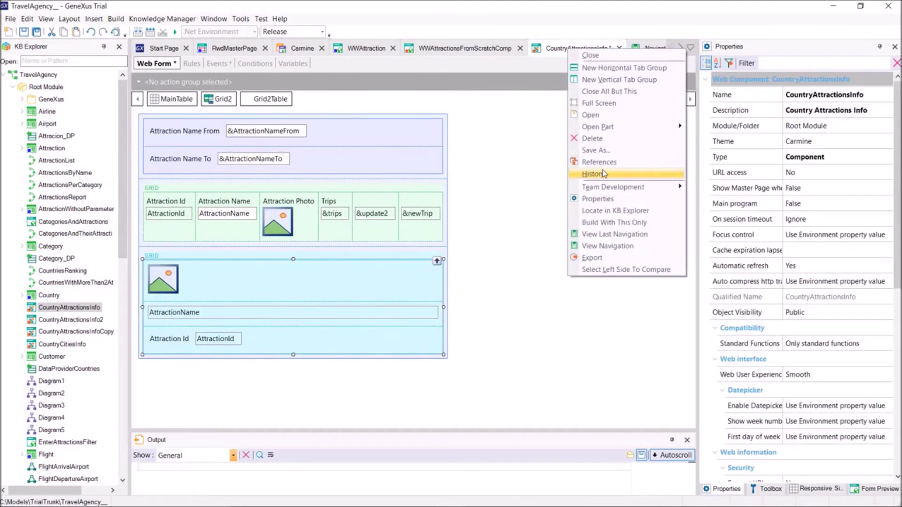
pyautogui.click(601, 224)
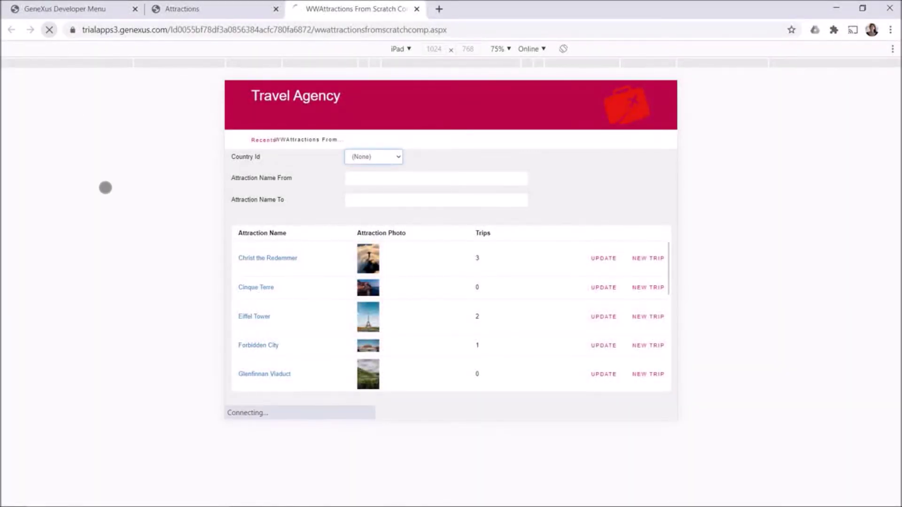
# Switch to the browser and examine the free style grid on the attractions page at iPad size and at the 1440-pixel responsive width
pyautogui.scroll(-10, 280, 411)
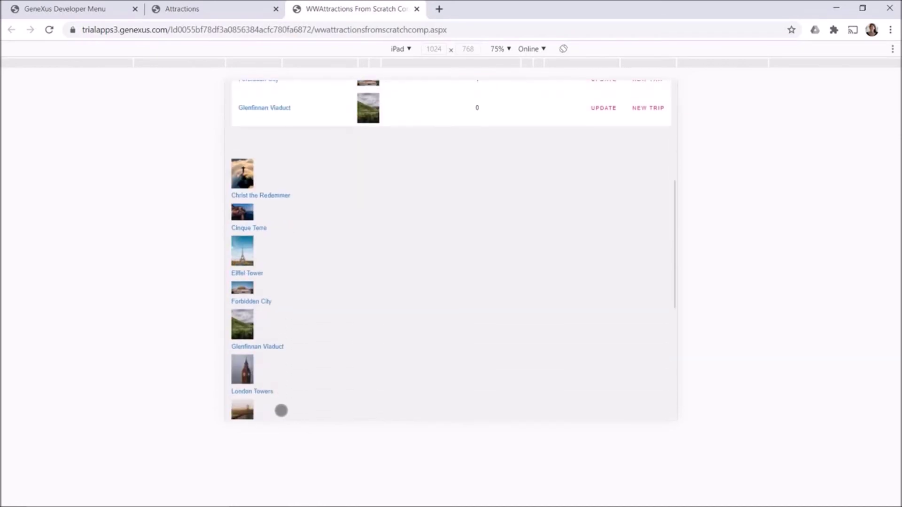
pyautogui.scroll(-4, 280, 411)
pyautogui.scroll(5, 280, 410)
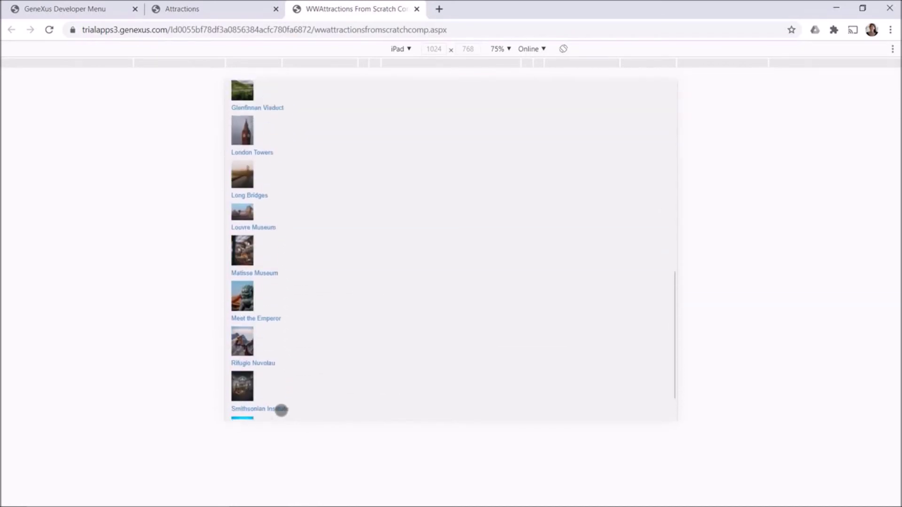
pyautogui.scroll(3, 281, 411)
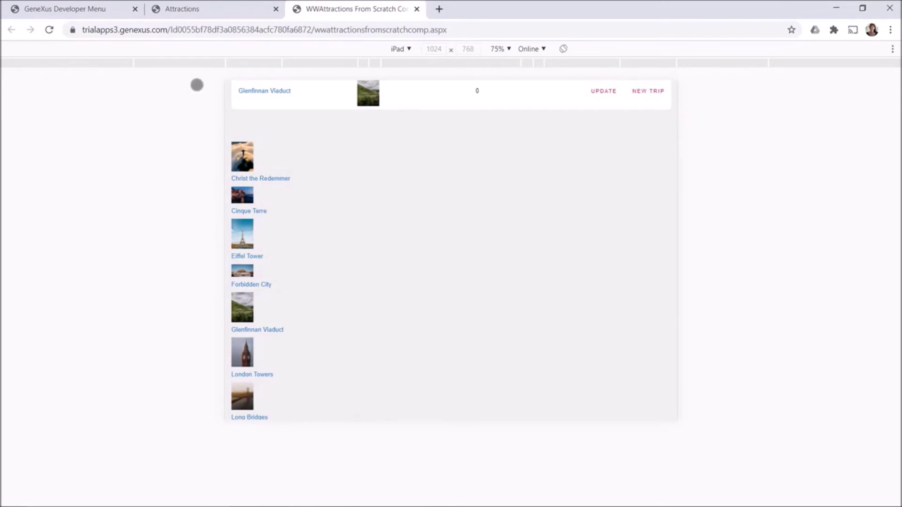
pyautogui.click(197, 63)
pyautogui.scroll(-7, 245, 244)
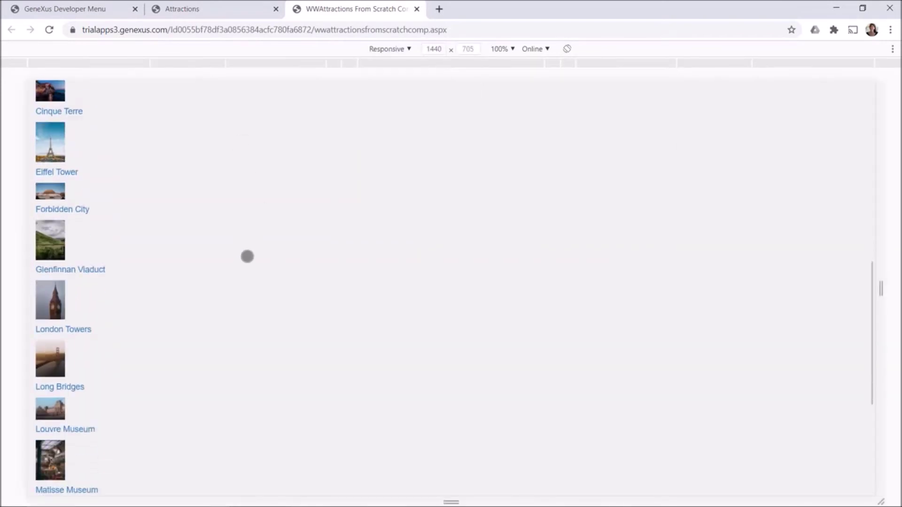
pyautogui.scroll(5, 248, 256)
pyautogui.scroll(5, 247, 256)
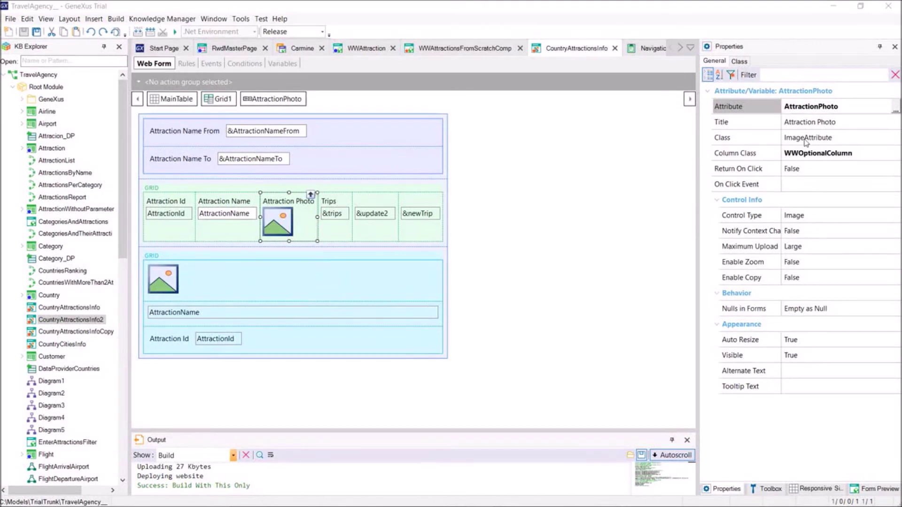
# Check the class of the AttractionPhoto controls in both grids, and inspect ImageAttribute and its ReadonlyImageAttribute subclass in the Carmine theme
pyautogui.click(844, 138)
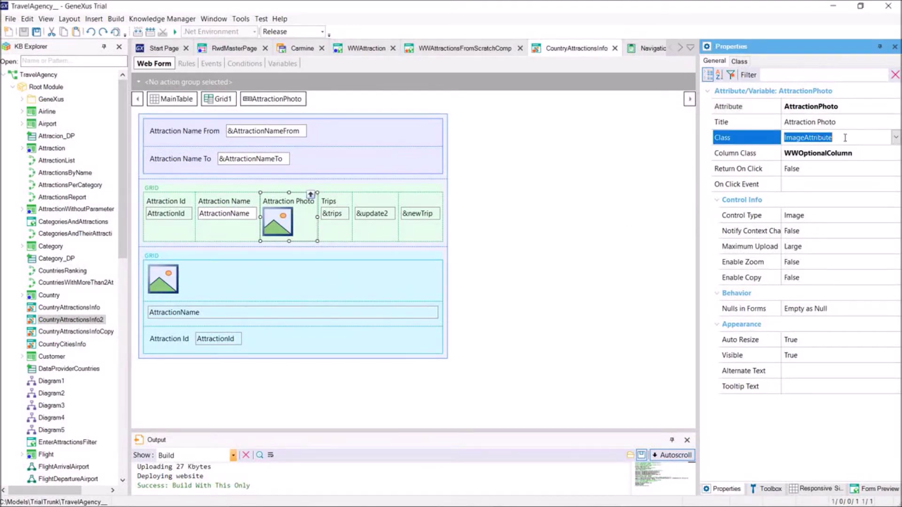
pyautogui.click(169, 277)
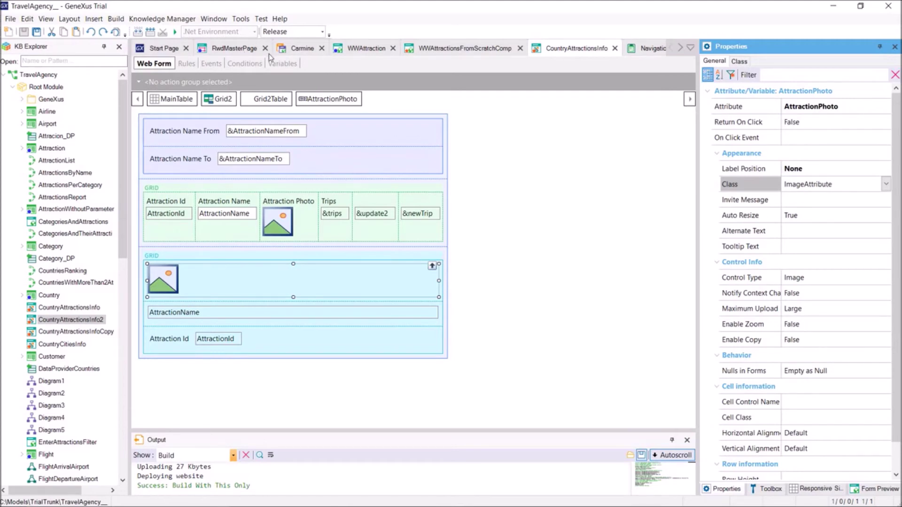
pyautogui.click(292, 54)
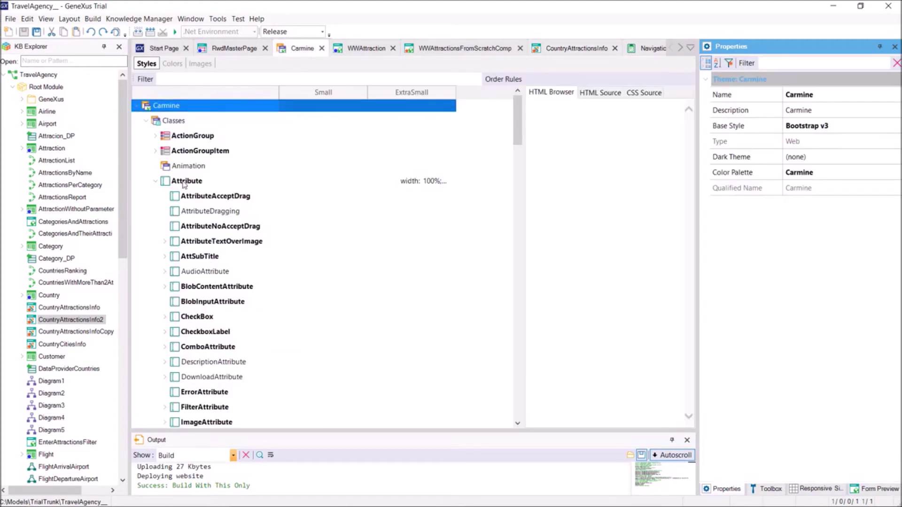
pyautogui.scroll(-1, 188, 277)
pyautogui.click(214, 392)
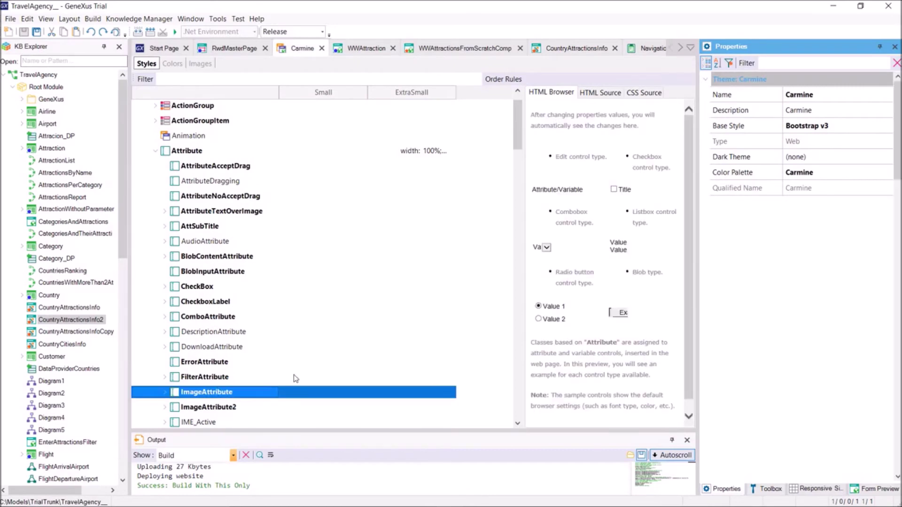
pyautogui.scroll(-2, 294, 376)
pyautogui.scroll(-1, 266, 316)
pyautogui.click(165, 256)
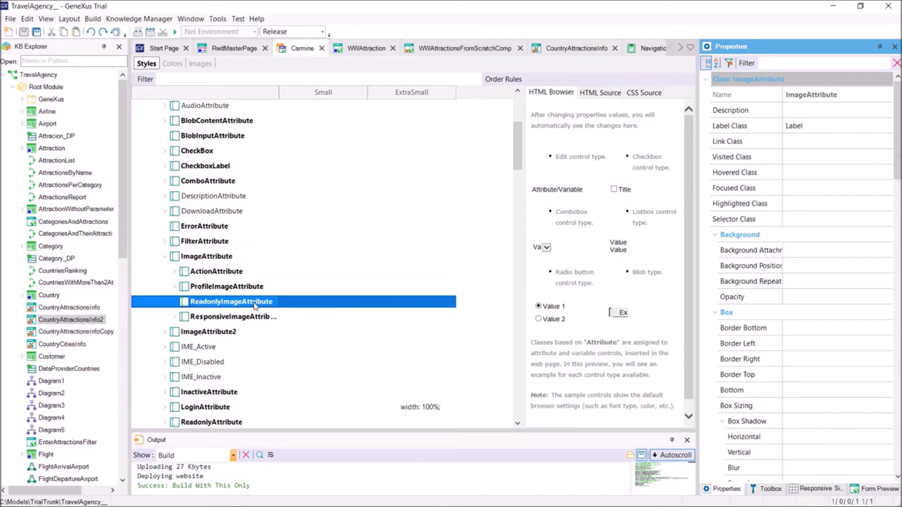
pyautogui.click(255, 303)
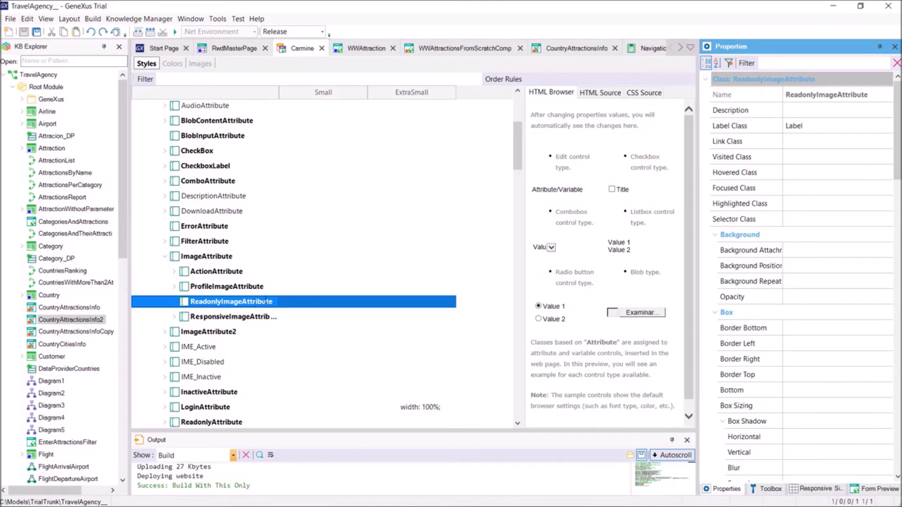
pyautogui.click(570, 49)
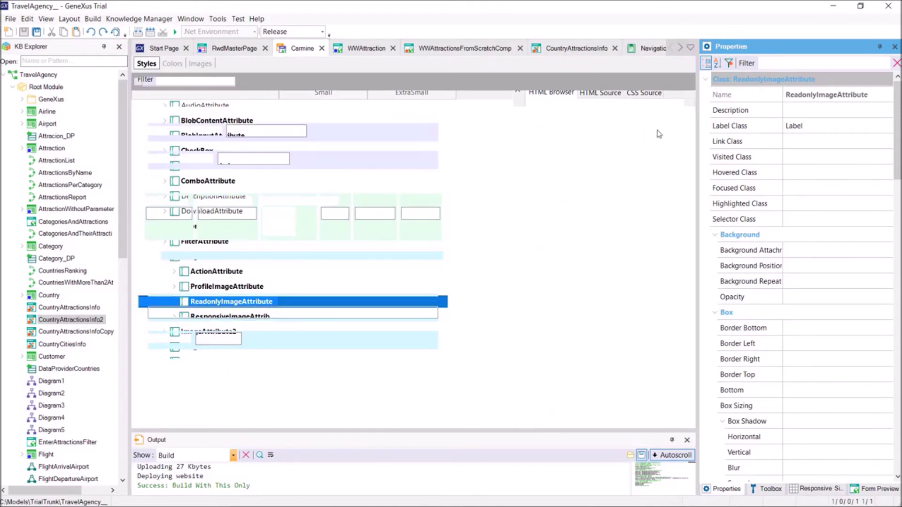